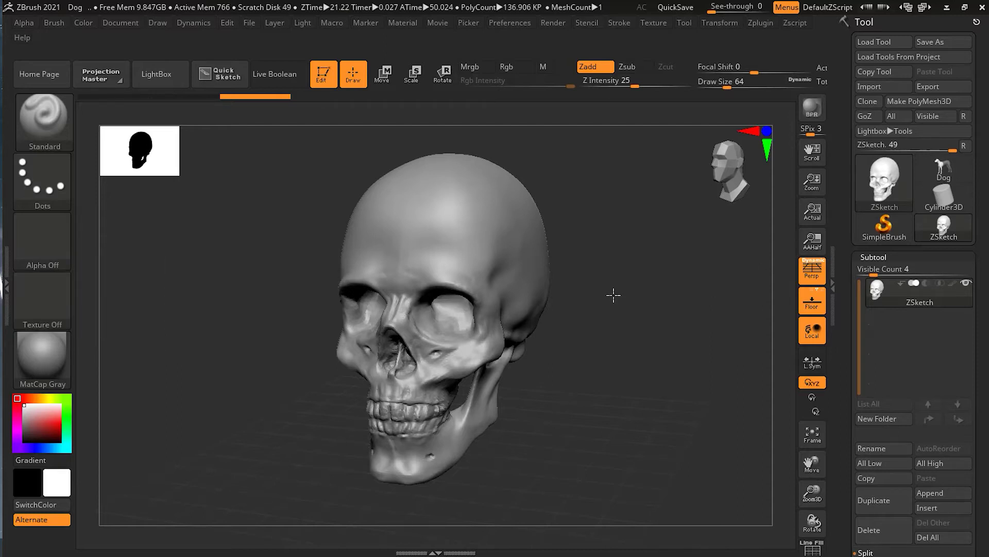
- Turn the skull slightly and collapse the Tool > Subtool subpalette
{"action": "mouse_move", "coordinate": [612, 294]}
{"action": "left_mouse_down"}
{"action": "mouse_move", "coordinate": [581, 328]}
{"action": "mouse_move", "coordinate": [590, 323]}
{"action": "mouse_move", "coordinate": [591, 333]}
{"action": "left_mouse_up"}
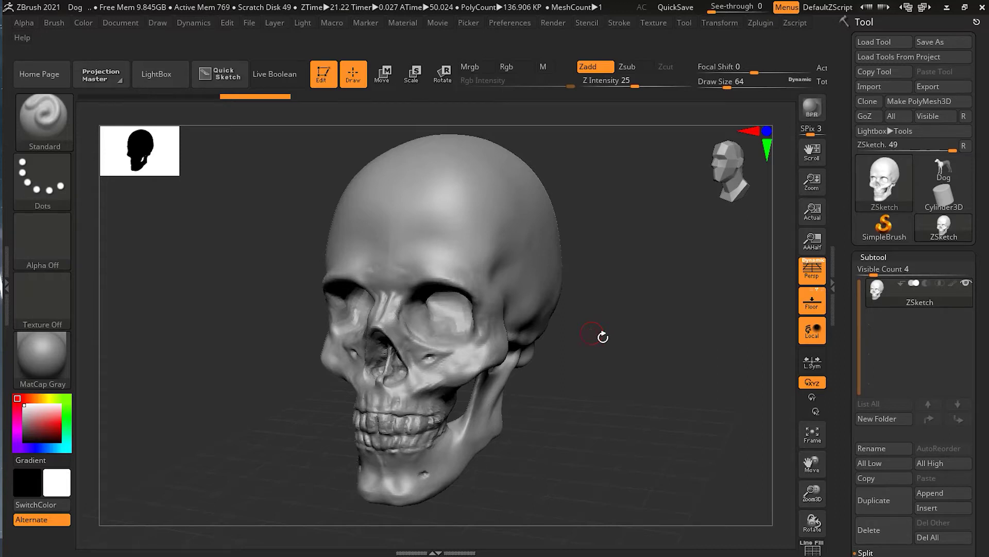
{"action": "left_click", "coordinate": [894, 257]}
- Expand the Tool > Masking subpalette, then zoom in on a more side-on view of the skull
{"action": "scroll", "coordinate": [987, 379], "scroll_direction": "down", "scroll_amount": 5}
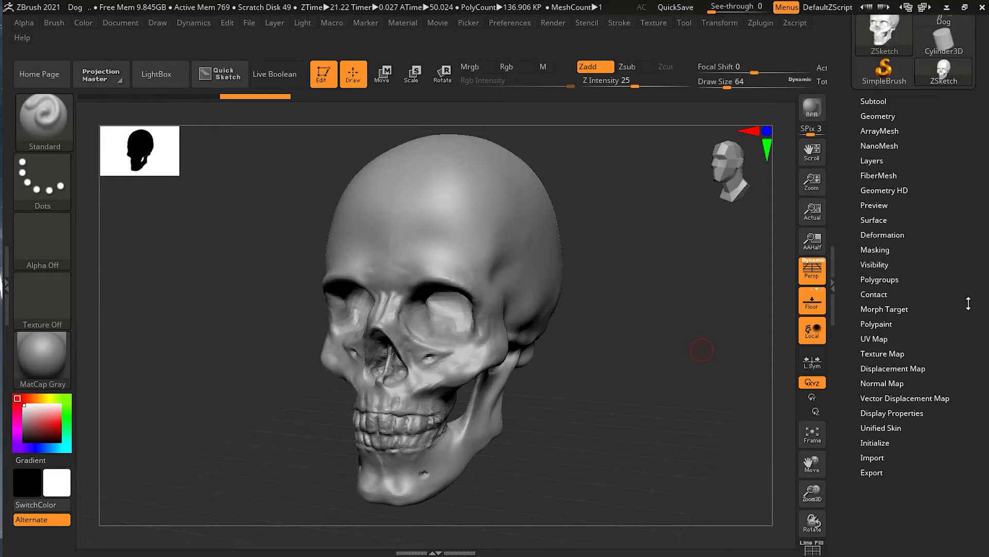
{"action": "left_click", "coordinate": [896, 253]}
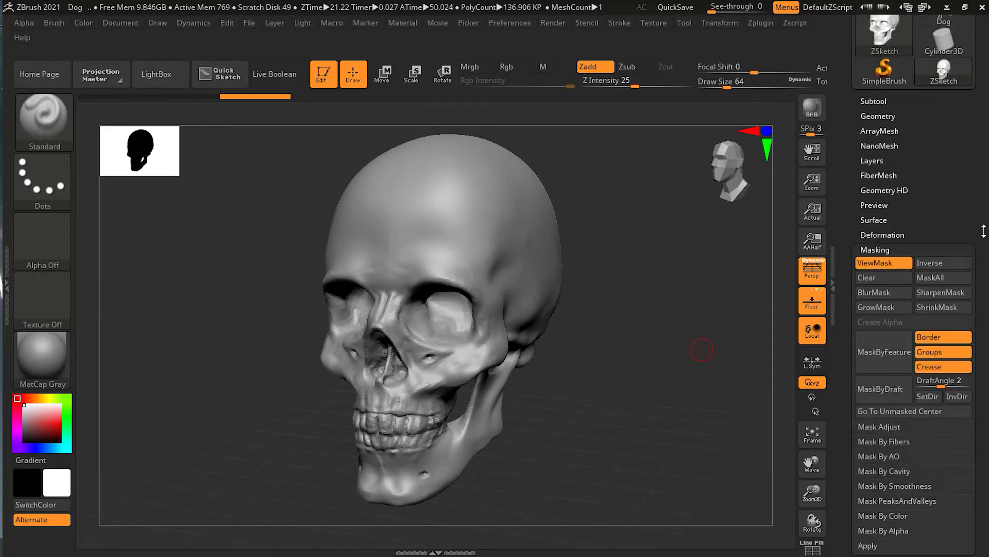
{"action": "scroll", "coordinate": [977, 189], "scroll_direction": "down", "scroll_amount": 2}
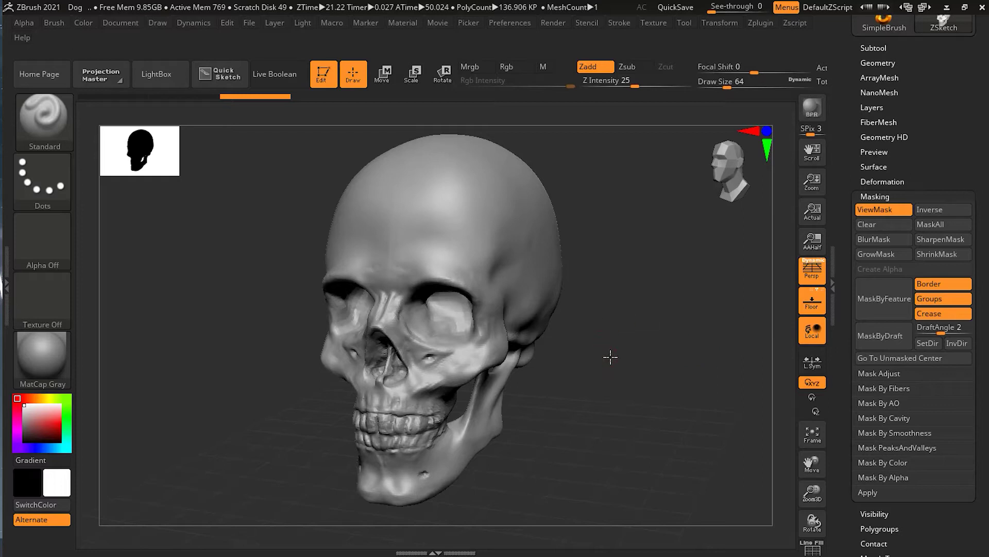
{"action": "right_click_drag", "start_coordinate": [610, 357], "coordinate": [702, 300], "text": "ctrl"}
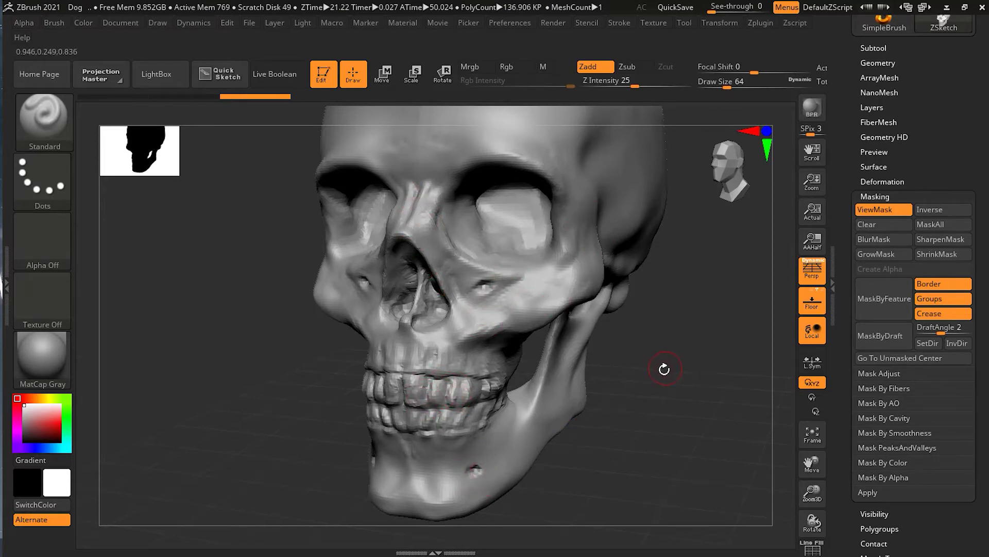
{"action": "mouse_move", "coordinate": [662, 366]}
{"action": "left_mouse_down"}
{"action": "mouse_move", "coordinate": [642, 362]}
{"action": "mouse_move", "coordinate": [669, 357]}
{"action": "left_mouse_up"}
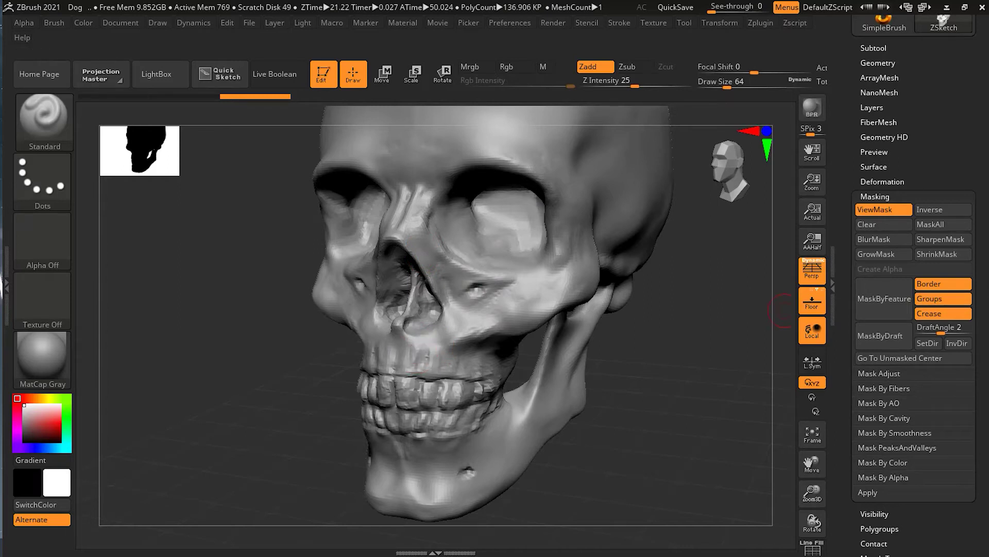
- Expand Mask By Cavity and try Intensity at 100 and -100, leaving it at -100 with Blur 1
{"action": "left_click_drag", "start_coordinate": [986, 350], "coordinate": [985, 322]}
{"action": "left_click", "coordinate": [926, 388]}
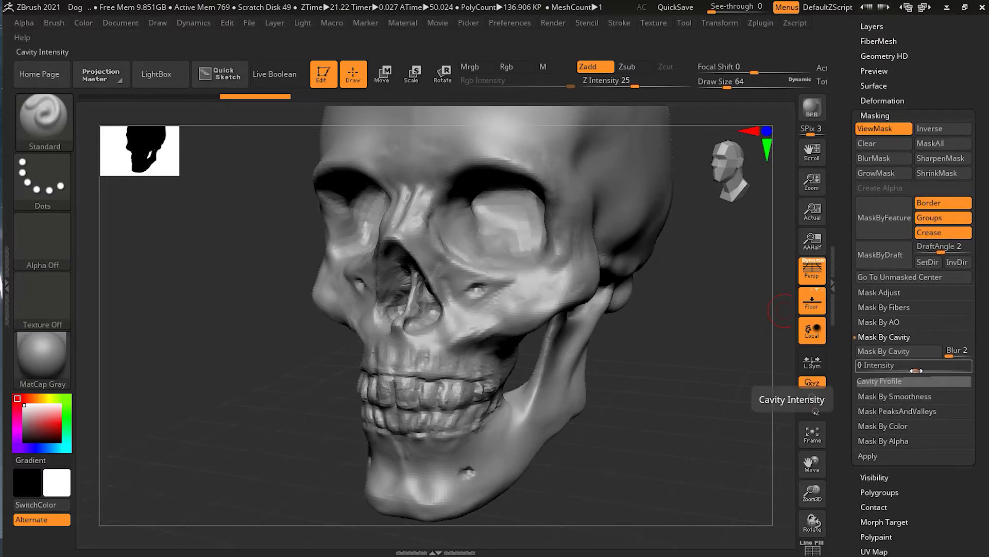
{"action": "left_click_drag", "start_coordinate": [943, 370], "coordinate": [978, 370]}
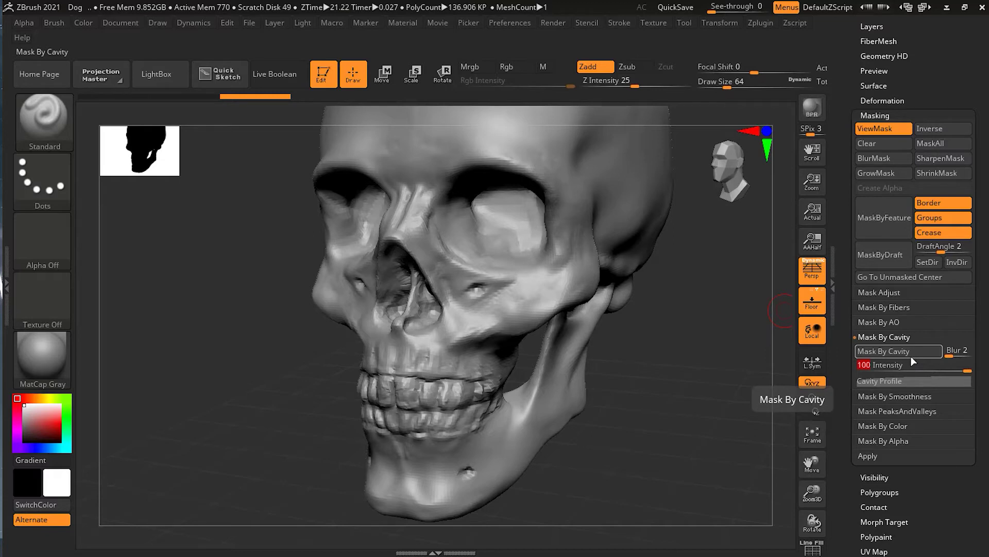
{"action": "left_click_drag", "start_coordinate": [912, 367], "coordinate": [841, 368]}
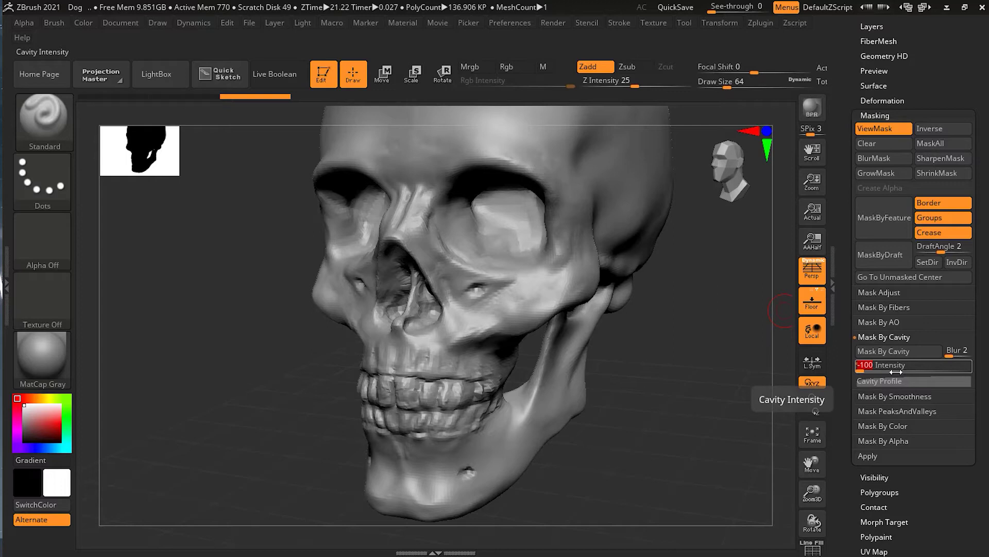
{"action": "left_click_drag", "start_coordinate": [869, 369], "coordinate": [986, 367]}
{"action": "left_click_drag", "start_coordinate": [968, 370], "coordinate": [844, 369]}
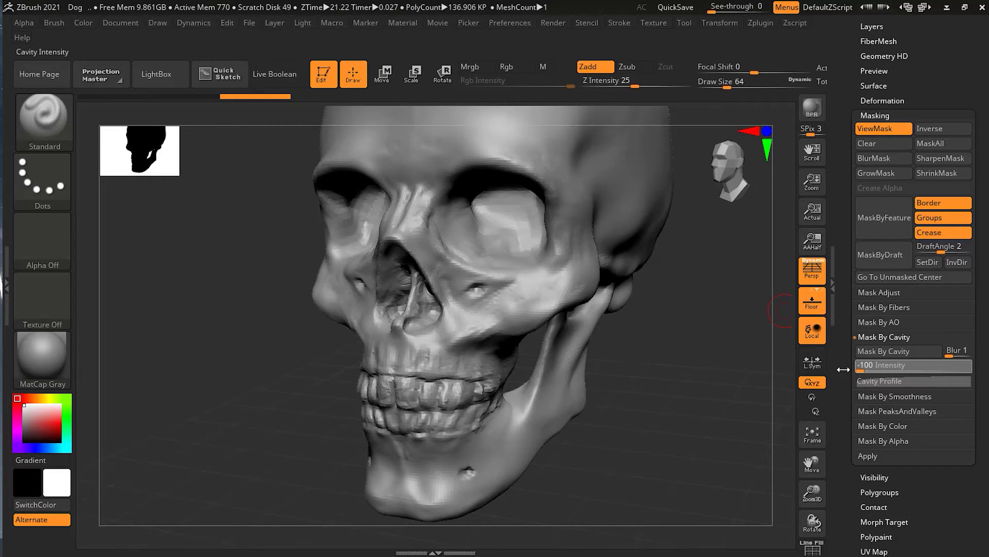
{"action": "left_click", "coordinate": [843, 369]}
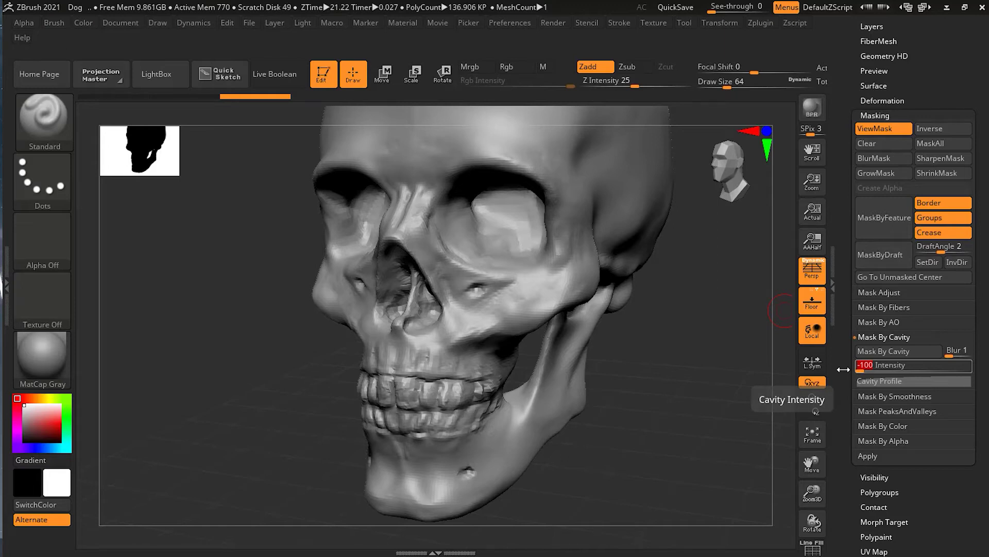
- Apply the -100 intensity cavity mask and inspect it from three-quarter and frontal views
{"action": "left_click", "coordinate": [895, 353]}
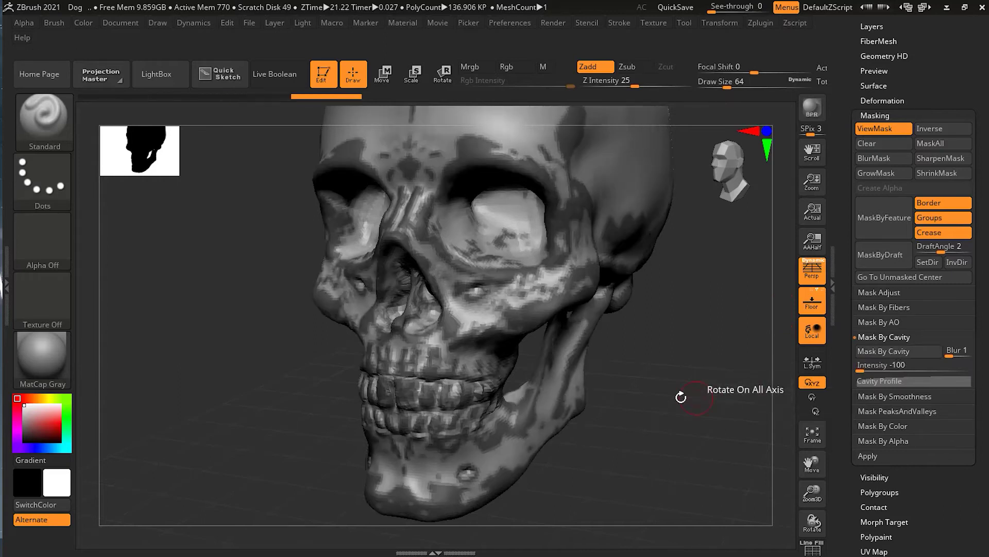
{"action": "left_click_drag", "start_coordinate": [681, 400], "coordinate": [652, 397]}
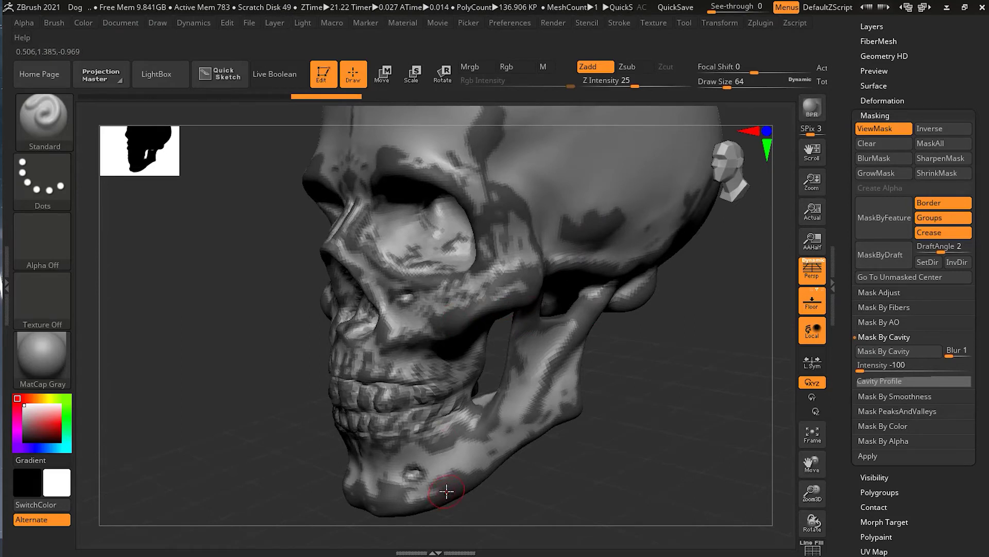
{"action": "left_click_drag", "start_coordinate": [587, 458], "coordinate": [664, 449]}
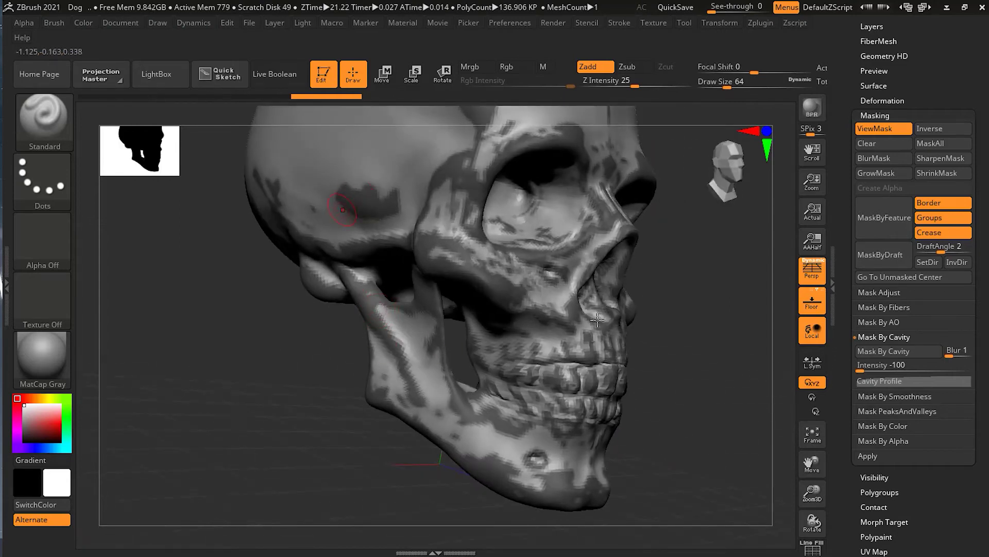
{"action": "left_click_drag", "start_coordinate": [658, 371], "coordinate": [623, 376]}
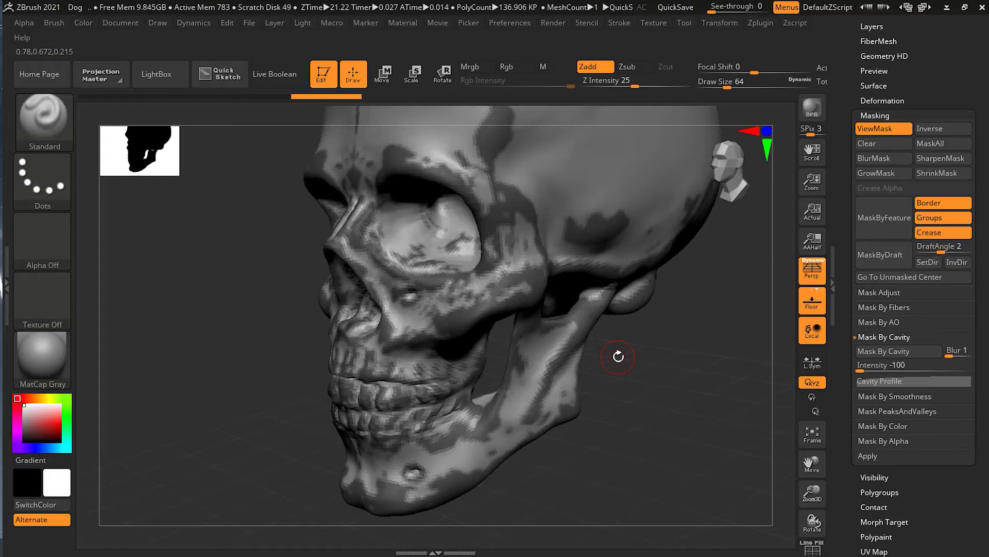
{"action": "left_click_drag", "start_coordinate": [626, 359], "coordinate": [645, 360]}
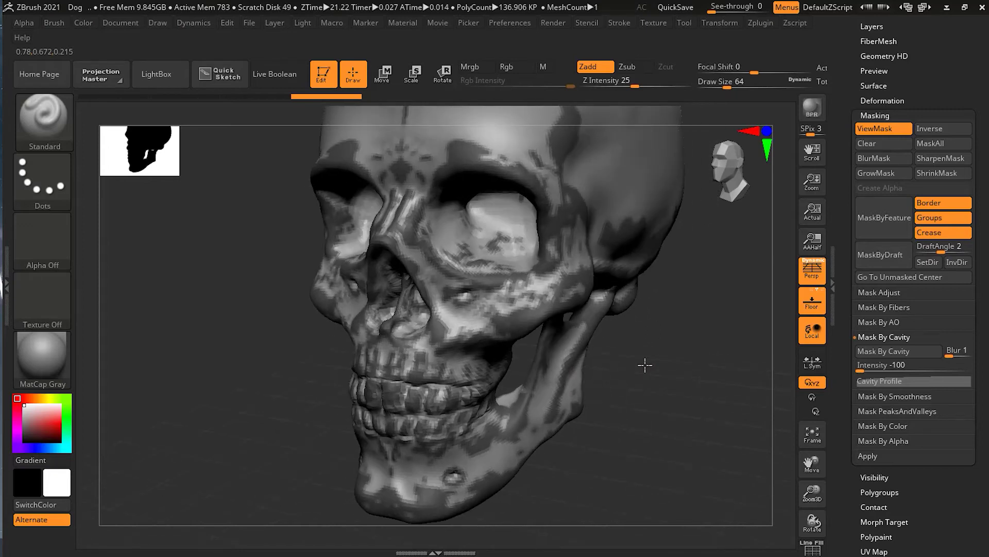
{"action": "mouse_move", "coordinate": [682, 399]}
{"action": "left_mouse_down"}
{"action": "mouse_move", "coordinate": [662, 400]}
{"action": "mouse_move", "coordinate": [674, 371]}
{"action": "mouse_move", "coordinate": [663, 376]}
{"action": "mouse_move", "coordinate": [685, 382]}
{"action": "left_mouse_up"}
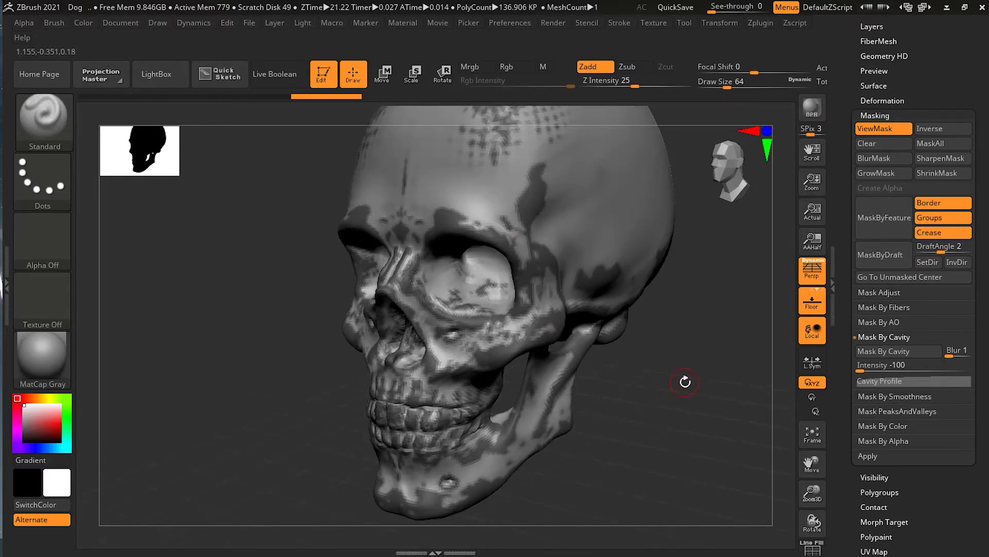
- Recompute the cavity mask with Blur 5, then again with Blur 10
{"action": "left_click", "coordinate": [951, 350]}
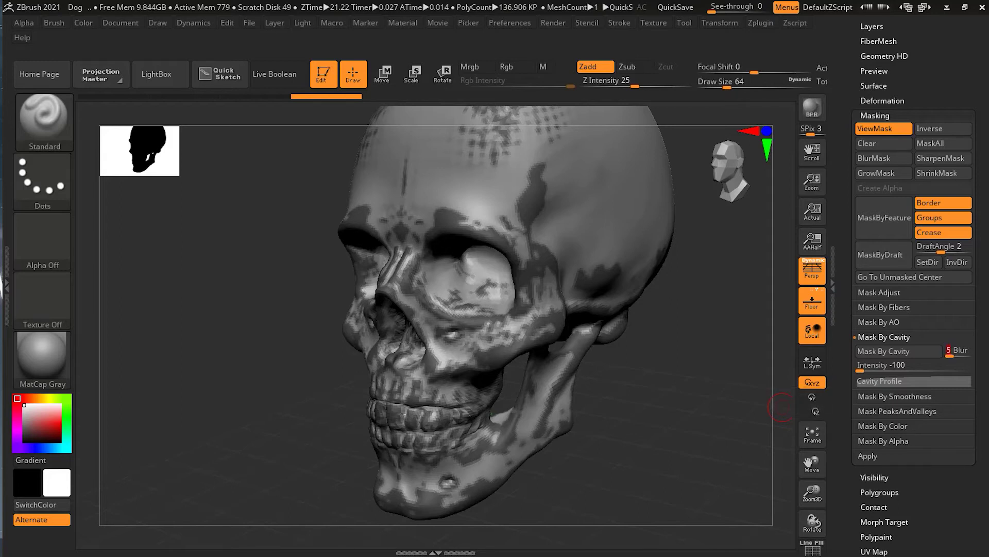
{"action": "type", "text": "5"}
{"action": "left_click", "coordinate": [907, 350]}
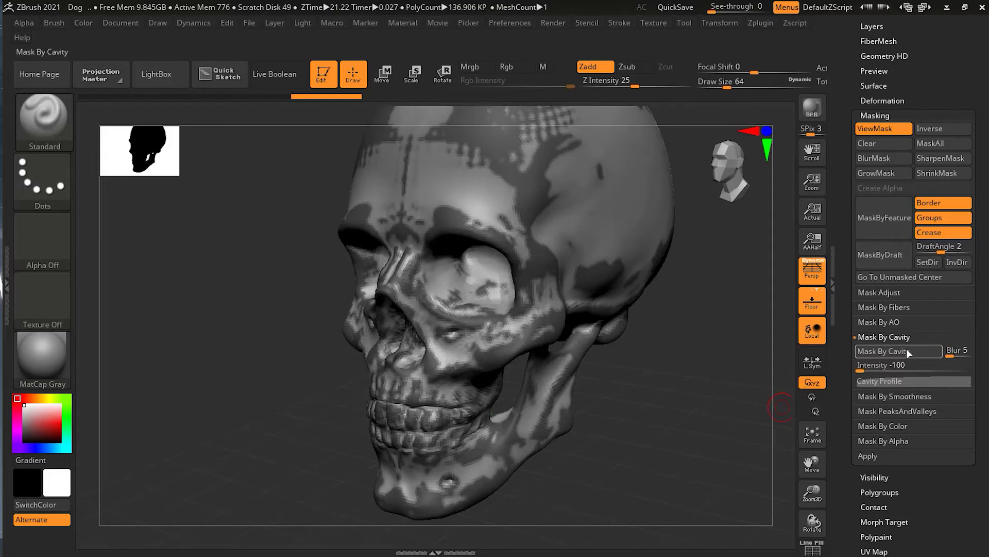
{"action": "left_click", "coordinate": [949, 353]}
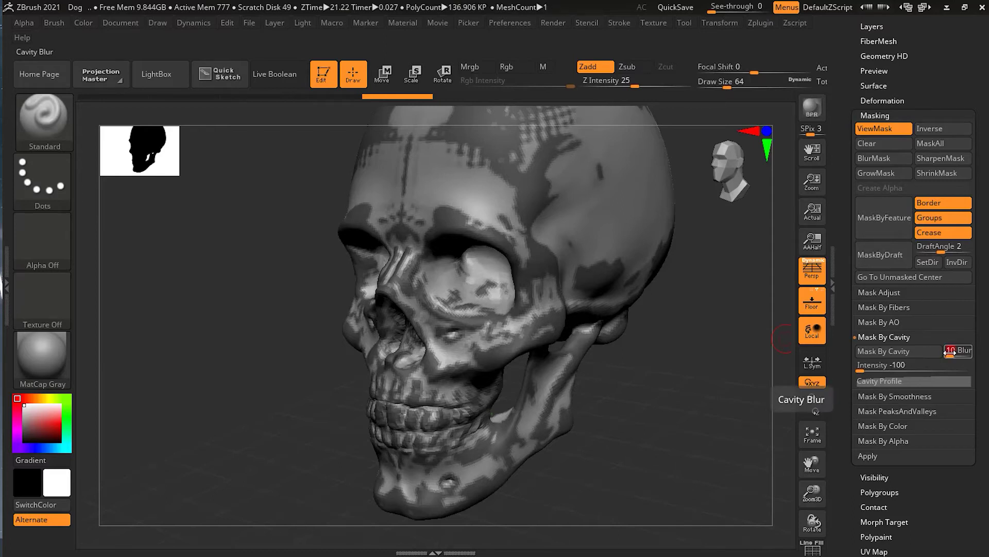
{"action": "type", "text": "10"}
{"action": "key", "text": "Return"}
{"action": "left_click", "coordinate": [915, 349]}
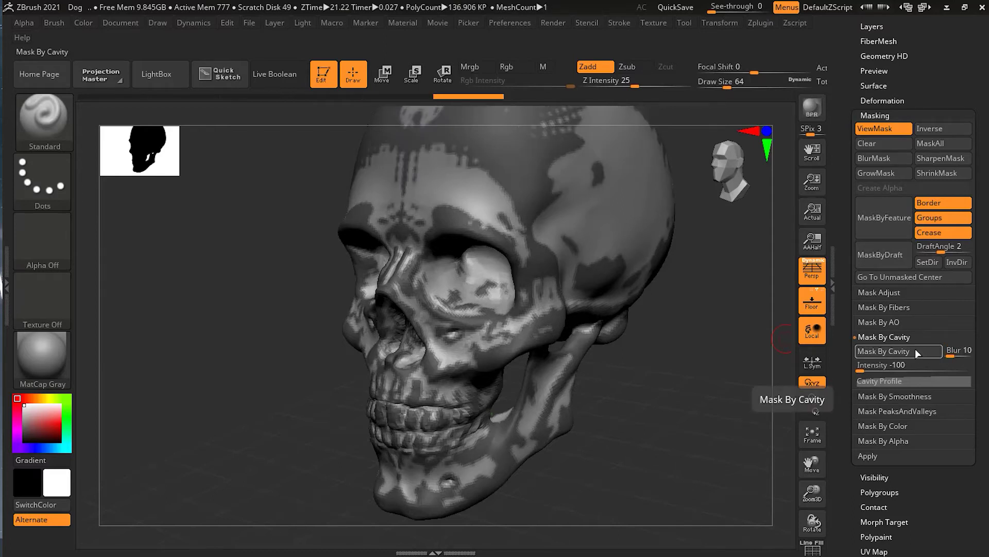
- Set Cavity Blur back to 1 and recompute the mask
{"action": "left_click", "coordinate": [959, 350]}
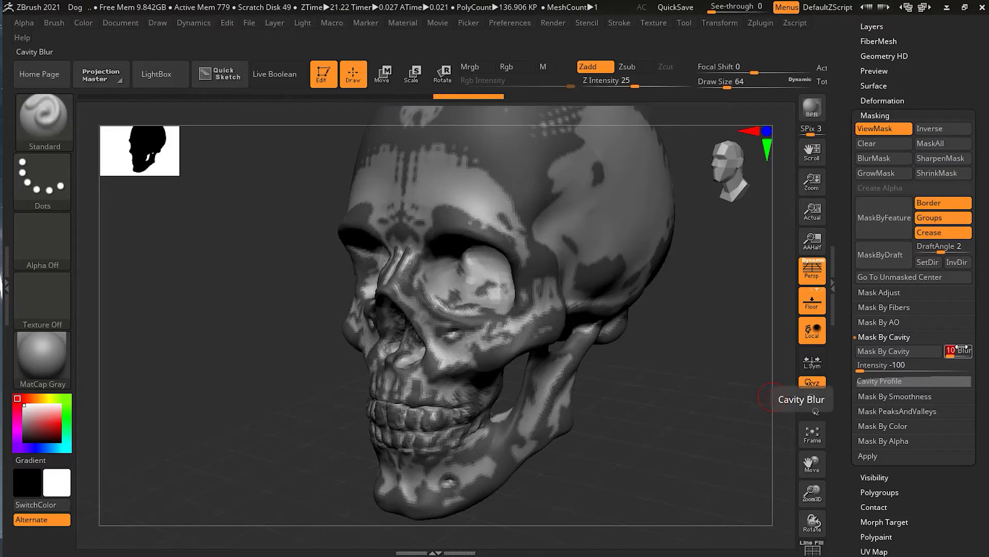
{"action": "type", "text": "1"}
{"action": "key", "text": "Return"}
{"action": "left_click", "coordinate": [910, 347]}
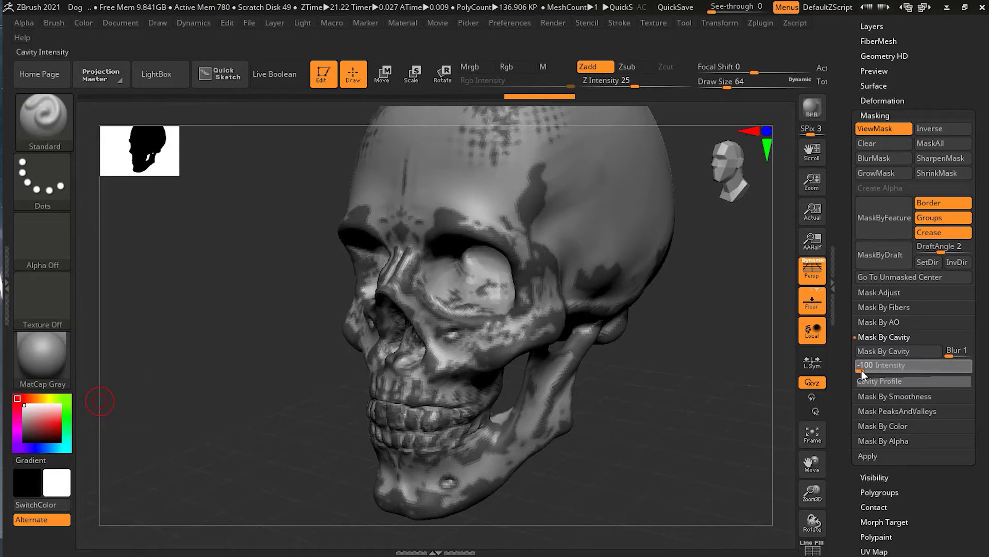
- Raise cavity Intensity to 100, recompute the mask, and zoom into a left three-quarter view
{"action": "left_click_drag", "start_coordinate": [861, 370], "coordinate": [984, 370]}
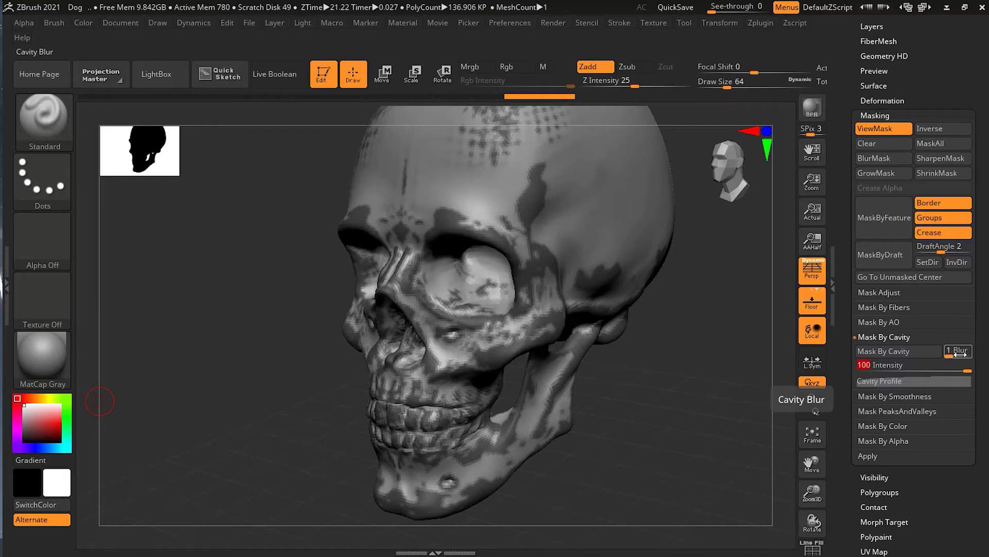
{"action": "left_click", "coordinate": [897, 351]}
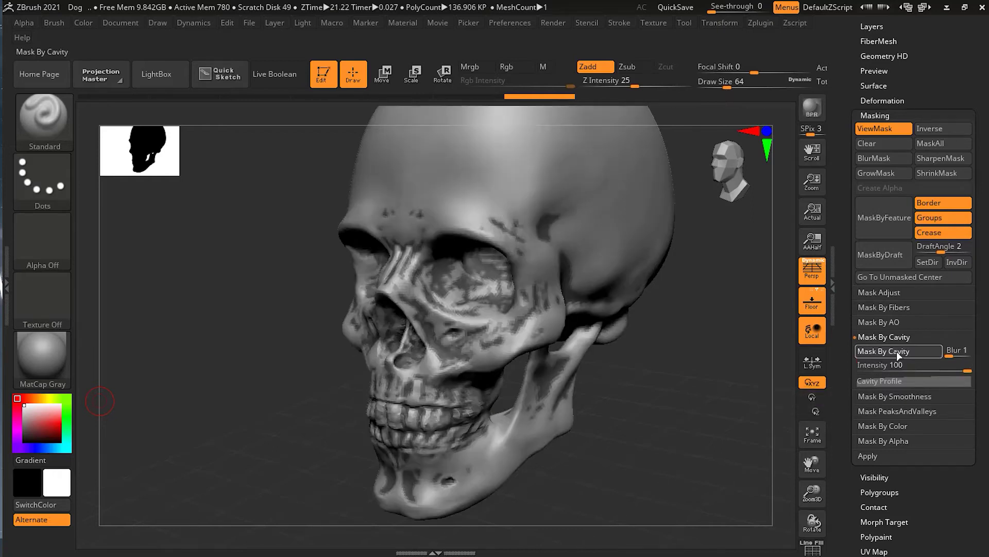
{"action": "left_click_drag", "start_coordinate": [602, 411], "coordinate": [714, 411], "text": "alt"}
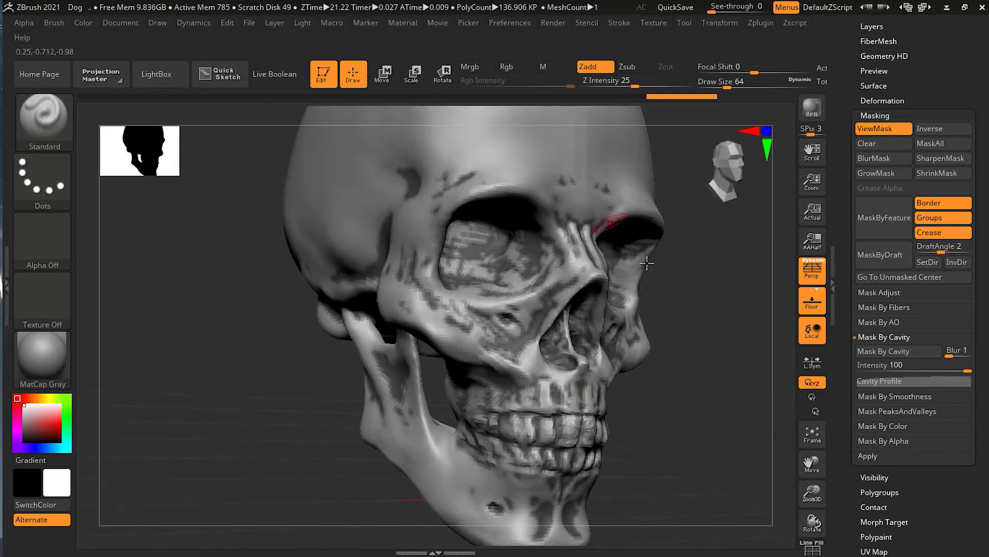
{"action": "left_click_drag", "start_coordinate": [703, 318], "coordinate": [670, 345]}
{"action": "left_click_drag", "start_coordinate": [691, 392], "coordinate": [716, 430]}
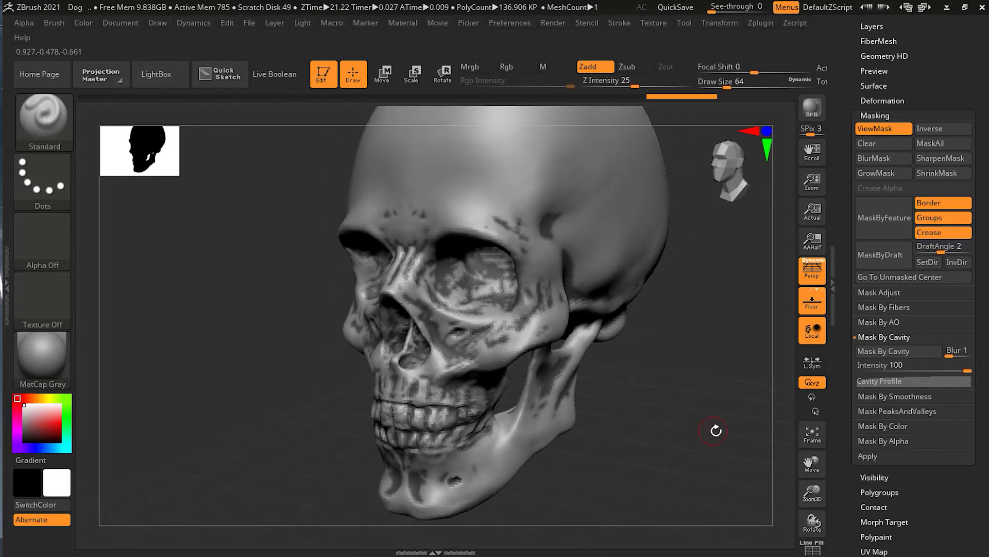
- Recompute the cavity mask with Blur set to 5
{"action": "left_click", "coordinate": [953, 350]}
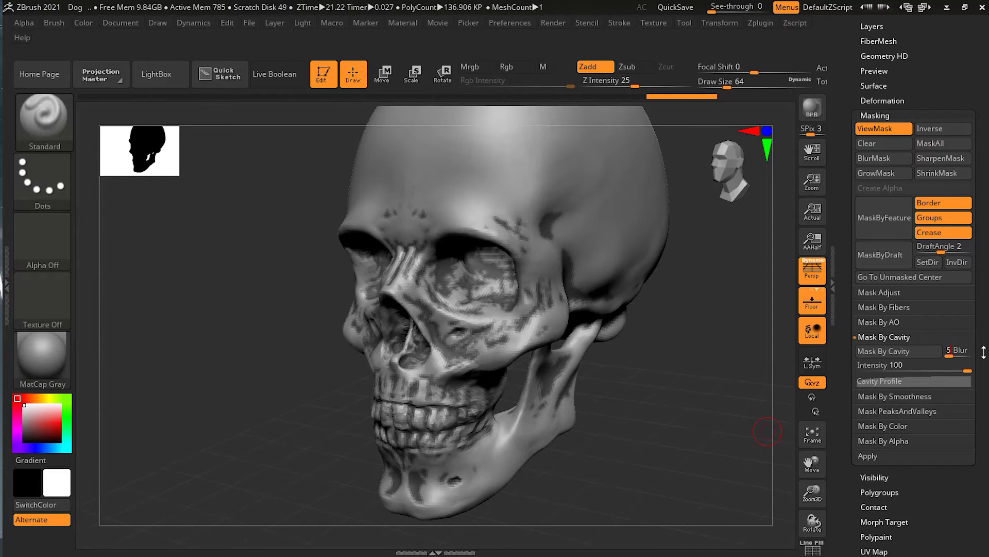
{"action": "key", "text": "Return"}
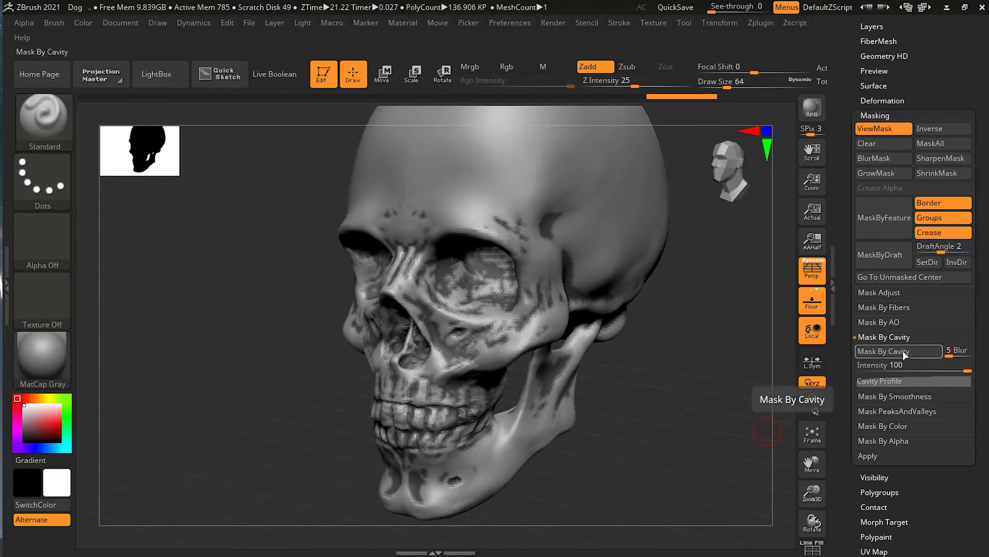
{"action": "left_click", "coordinate": [903, 350]}
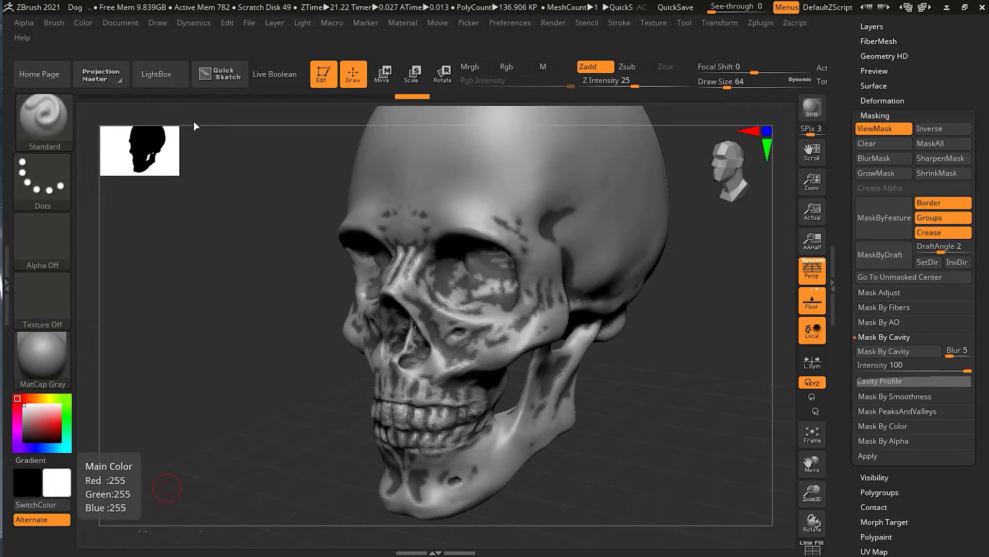
- Paint and soften mask on the cheek below the eye socket and along the nasal edge
{"action": "mouse_move", "coordinate": [687, 336]}
{"action": "left_mouse_down"}
{"action": "mouse_move", "coordinate": [674, 338]}
{"action": "mouse_move", "coordinate": [719, 330]}
{"action": "mouse_move", "coordinate": [685, 338]}
{"action": "left_mouse_up"}
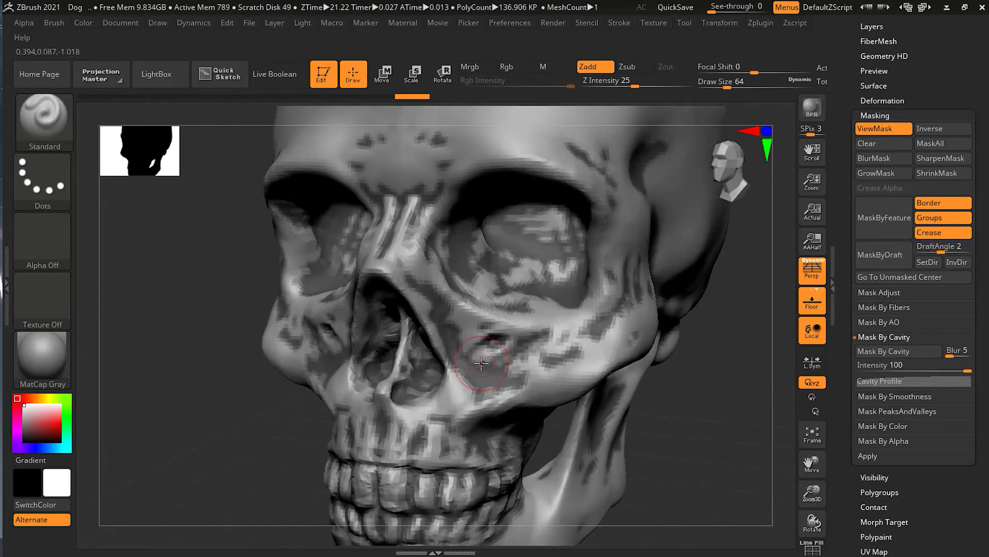
{"action": "mouse_move", "coordinate": [481, 363]}
{"action": "left_mouse_down", "text": "ctrl"}
{"action": "mouse_move", "coordinate": [459, 409]}
{"action": "mouse_move", "coordinate": [456, 379]}
{"action": "mouse_move", "coordinate": [471, 394]}
{"action": "mouse_move", "coordinate": [533, 384]}
{"action": "mouse_move", "coordinate": [544, 341]}
{"action": "mouse_move", "coordinate": [423, 301]}
{"action": "mouse_move", "coordinate": [458, 380]}
{"action": "left_mouse_up", "text": "ctrl"}
{"action": "left_click_drag", "start_coordinate": [716, 380], "coordinate": [654, 385]}
{"action": "left_click_drag", "start_coordinate": [448, 361], "coordinate": [464, 407], "text": "shift"}
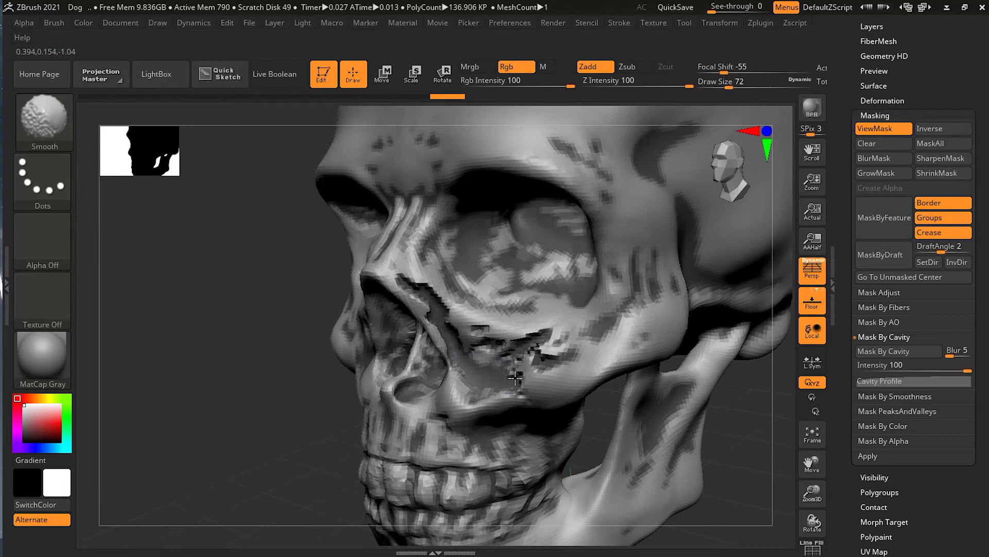
{"action": "mouse_move", "coordinate": [490, 335]}
{"action": "left_mouse_down", "text": "shift"}
{"action": "mouse_move", "coordinate": [428, 289]}
{"action": "mouse_move", "coordinate": [415, 292]}
{"action": "mouse_move", "coordinate": [471, 357]}
{"action": "mouse_move", "coordinate": [565, 345]}
{"action": "mouse_move", "coordinate": [521, 372]}
{"action": "mouse_move", "coordinate": [572, 389]}
{"action": "left_mouse_up", "text": "shift"}
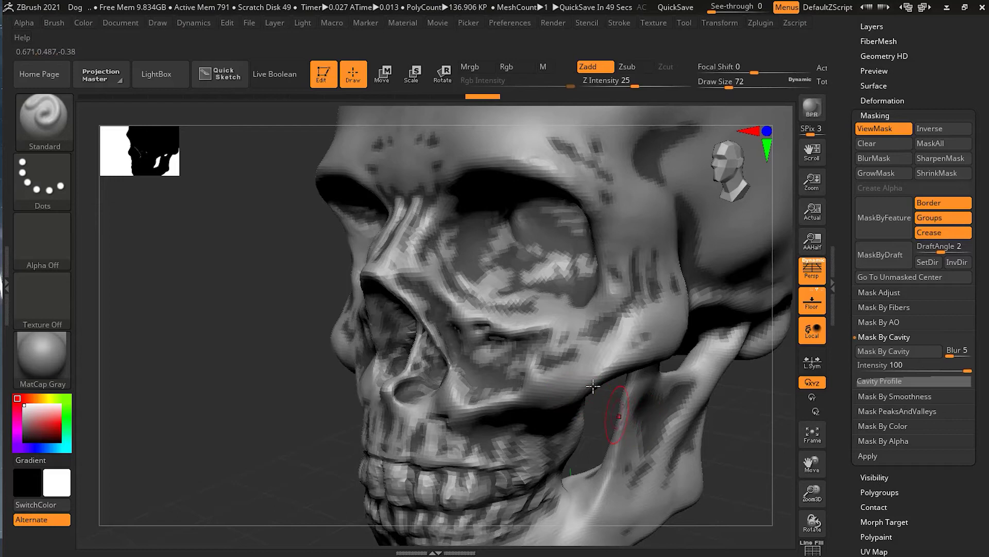
- Paint and blur mask along both cheekbones, smoothing it up toward the nasal opening
{"action": "mouse_move", "coordinate": [615, 353]}
{"action": "left_mouse_down"}
{"action": "mouse_move", "coordinate": [654, 319]}
{"action": "mouse_move", "coordinate": [637, 248]}
{"action": "mouse_move", "coordinate": [613, 314]}
{"action": "mouse_move", "coordinate": [634, 258]}
{"action": "mouse_move", "coordinate": [639, 320]}
{"action": "mouse_move", "coordinate": [667, 274]}
{"action": "mouse_move", "coordinate": [618, 309]}
{"action": "left_mouse_up"}
{"action": "left_click_drag", "start_coordinate": [764, 419], "coordinate": [742, 416]}
{"action": "mouse_move", "coordinate": [367, 311]}
{"action": "left_mouse_down"}
{"action": "mouse_move", "coordinate": [409, 299]}
{"action": "mouse_move", "coordinate": [377, 327]}
{"action": "mouse_move", "coordinate": [346, 326]}
{"action": "mouse_move", "coordinate": [330, 274]}
{"action": "mouse_move", "coordinate": [400, 349]}
{"action": "mouse_move", "coordinate": [424, 291]}
{"action": "mouse_move", "coordinate": [407, 335]}
{"action": "left_mouse_up"}
{"action": "left_click_drag", "start_coordinate": [257, 417], "coordinate": [304, 419]}
{"action": "mouse_move", "coordinate": [382, 299]}
{"action": "left_mouse_down", "text": "shift"}
{"action": "mouse_move", "coordinate": [371, 324]}
{"action": "mouse_move", "coordinate": [354, 301]}
{"action": "mouse_move", "coordinate": [314, 290]}
{"action": "mouse_move", "coordinate": [357, 330]}
{"action": "mouse_move", "coordinate": [392, 309]}
{"action": "mouse_move", "coordinate": [410, 341]}
{"action": "mouse_move", "coordinate": [418, 296]}
{"action": "mouse_move", "coordinate": [436, 332]}
{"action": "mouse_move", "coordinate": [442, 314]}
{"action": "mouse_move", "coordinate": [430, 319]}
{"action": "mouse_move", "coordinate": [466, 254]}
{"action": "left_mouse_up", "text": "shift"}
{"action": "left_click_drag", "start_coordinate": [617, 342], "coordinate": [608, 360]}
{"action": "left_click_drag", "start_coordinate": [656, 419], "coordinate": [638, 424]}
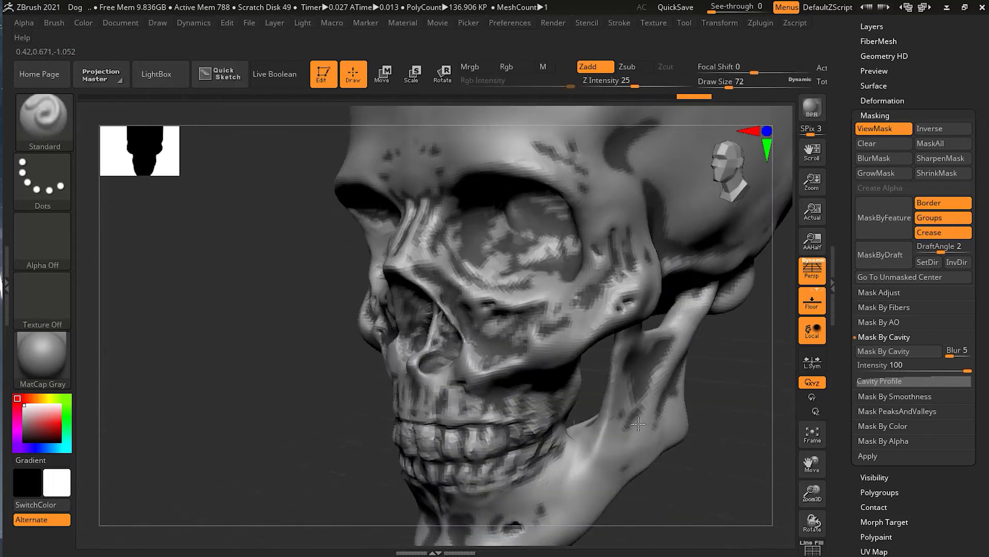
{"action": "left_click_drag", "start_coordinate": [730, 410], "coordinate": [708, 424]}
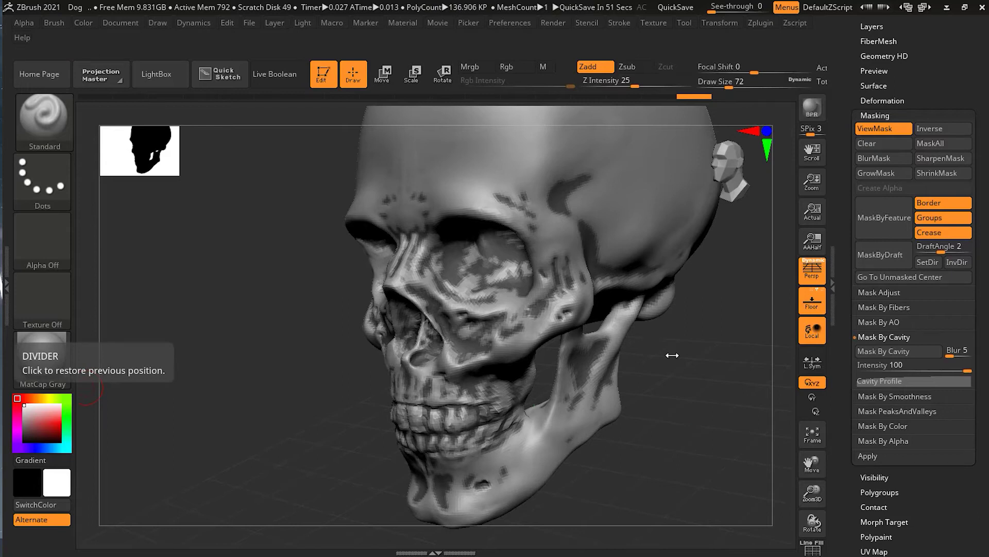
- From a straight front view, blur the mask over the nasal bridge and brow, then paint a brow stroke
{"action": "mouse_move", "coordinate": [672, 355]}
{"action": "left_mouse_down"}
{"action": "mouse_move", "coordinate": [689, 354]}
{"action": "mouse_move", "coordinate": [671, 353]}
{"action": "left_mouse_up"}
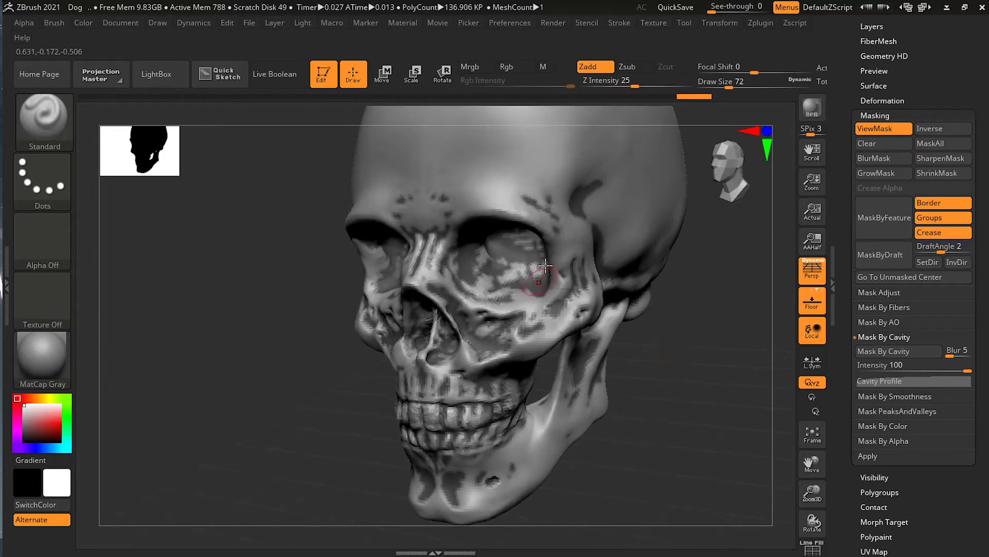
{"action": "left_click_drag", "start_coordinate": [698, 348], "coordinate": [724, 351], "text": "shift"}
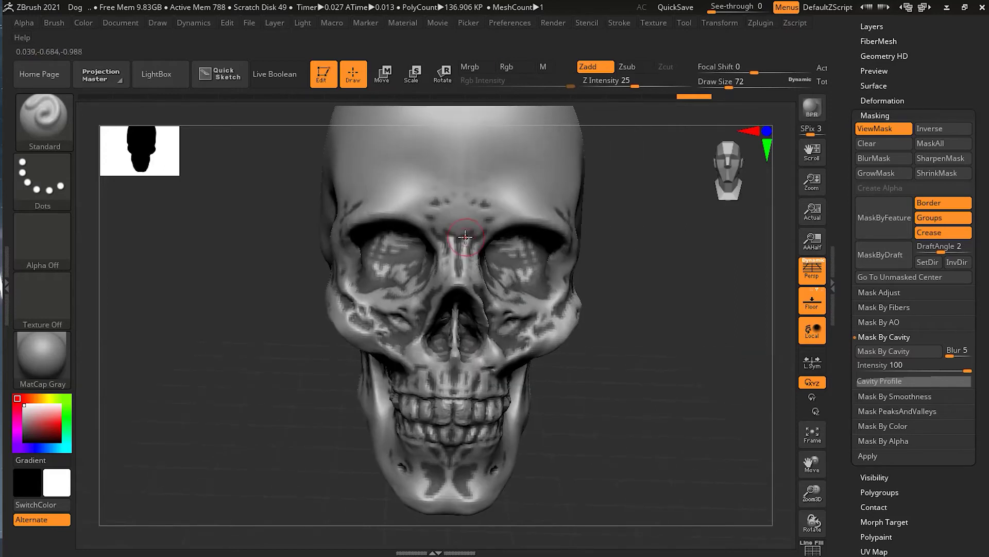
{"action": "key", "text": "shift"}
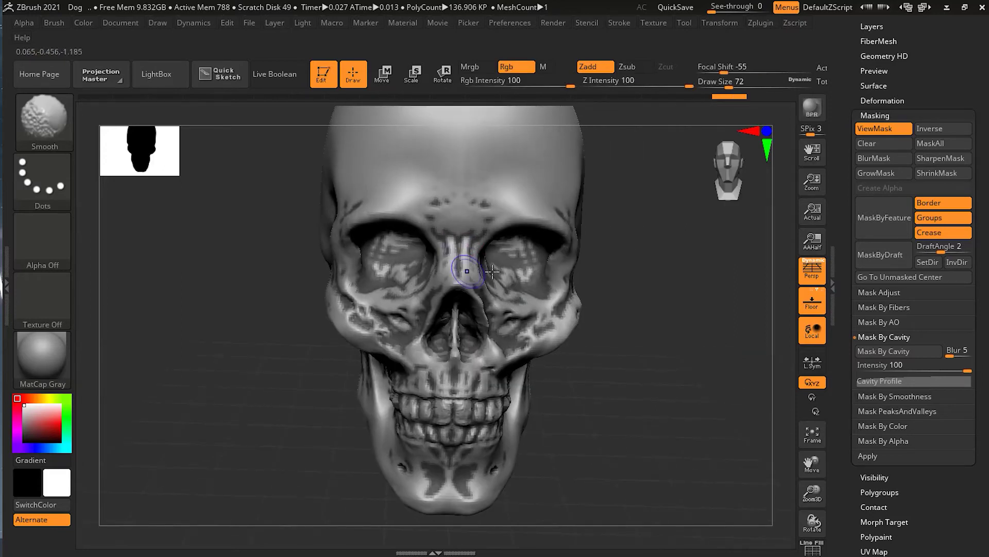
{"action": "mouse_move", "coordinate": [456, 248]}
{"action": "left_mouse_down", "text": "ctrl"}
{"action": "mouse_move", "coordinate": [463, 217]}
{"action": "mouse_move", "coordinate": [433, 212]}
{"action": "mouse_move", "coordinate": [475, 198]}
{"action": "mouse_move", "coordinate": [494, 212]}
{"action": "mouse_move", "coordinate": [482, 249]}
{"action": "mouse_move", "coordinate": [431, 203]}
{"action": "mouse_move", "coordinate": [486, 199]}
{"action": "mouse_move", "coordinate": [456, 278]}
{"action": "left_mouse_up", "text": "ctrl"}
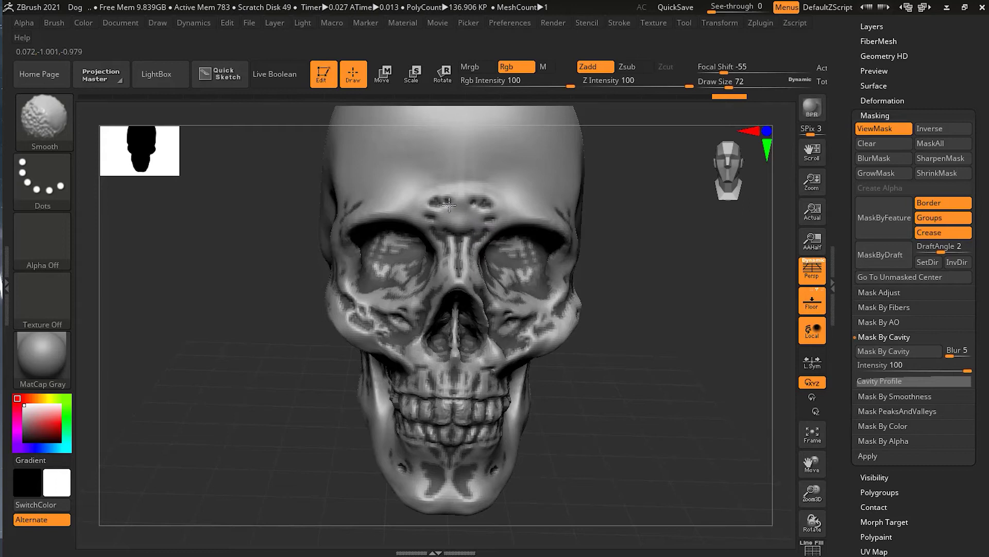
{"action": "mouse_move", "coordinate": [711, 314]}
{"action": "left_mouse_down"}
{"action": "mouse_move", "coordinate": [678, 318]}
{"action": "mouse_move", "coordinate": [724, 338]}
{"action": "mouse_move", "coordinate": [684, 351]}
{"action": "left_mouse_up"}
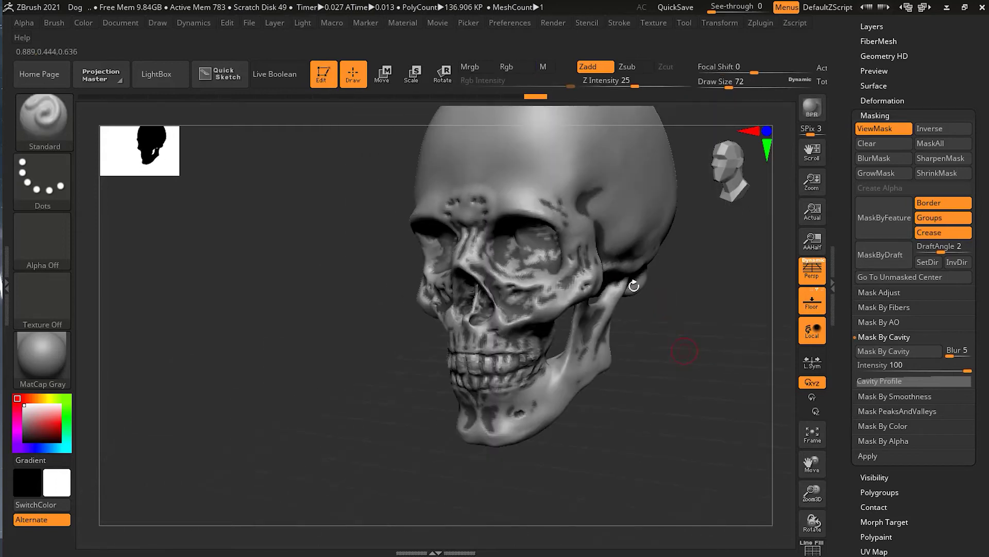
{"action": "left_click_drag", "start_coordinate": [691, 287], "coordinate": [639, 336]}
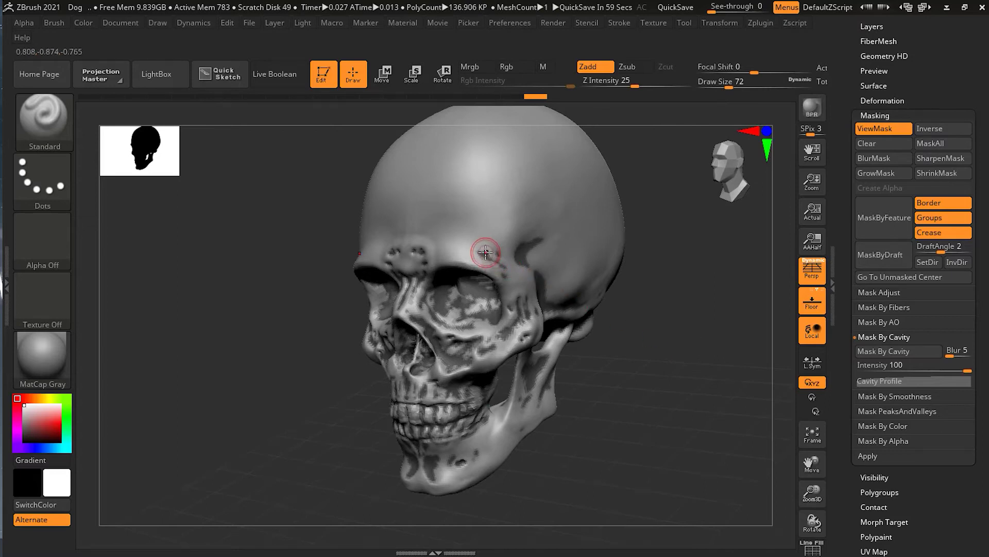
{"action": "left_click_drag", "start_coordinate": [479, 253], "coordinate": [520, 278]}
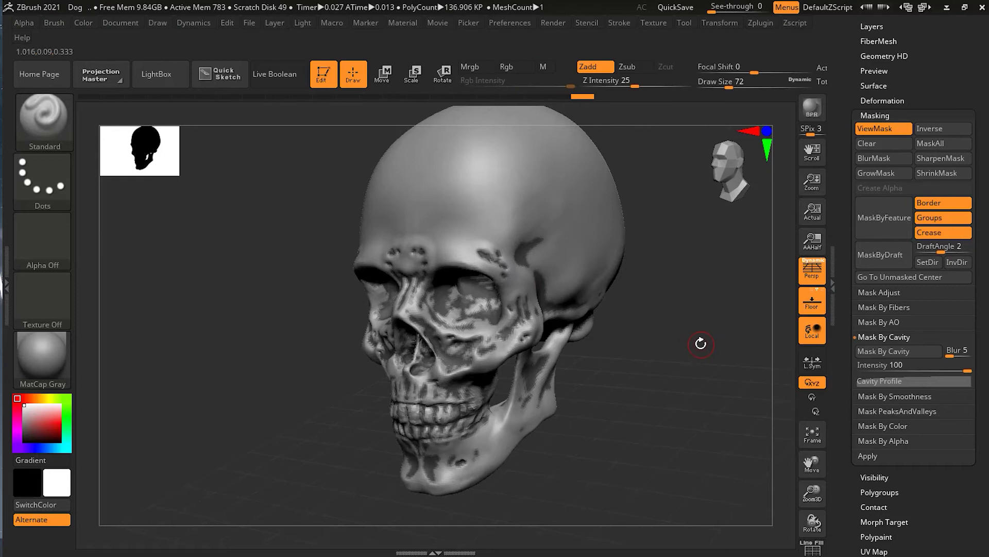
- Hide the mask display with Ctrl+H and orbit the skull between front and side views
{"action": "key", "text": "ctrl+h"}
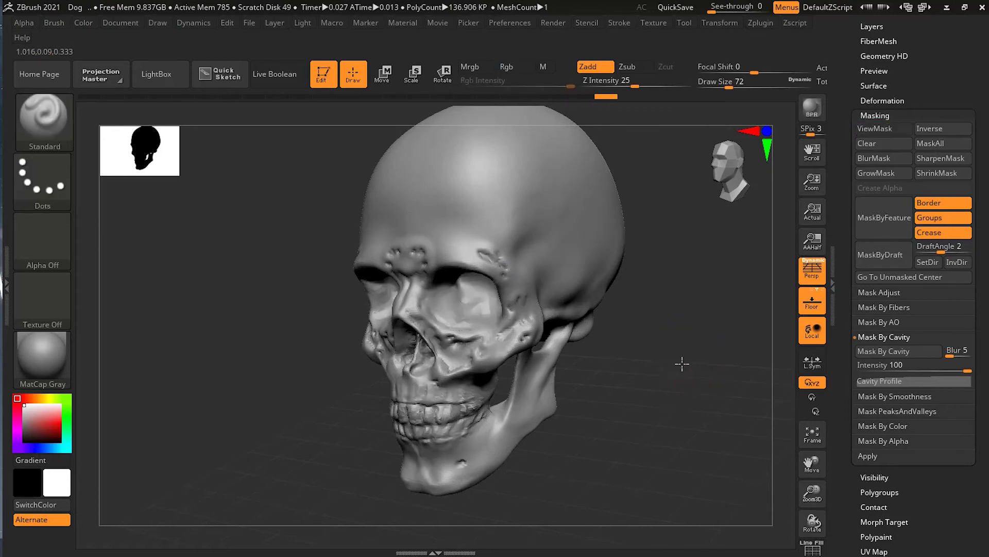
{"action": "left_click_drag", "start_coordinate": [680, 361], "coordinate": [629, 384], "text": "shift"}
{"action": "left_click_drag", "start_coordinate": [690, 446], "coordinate": [725, 422]}
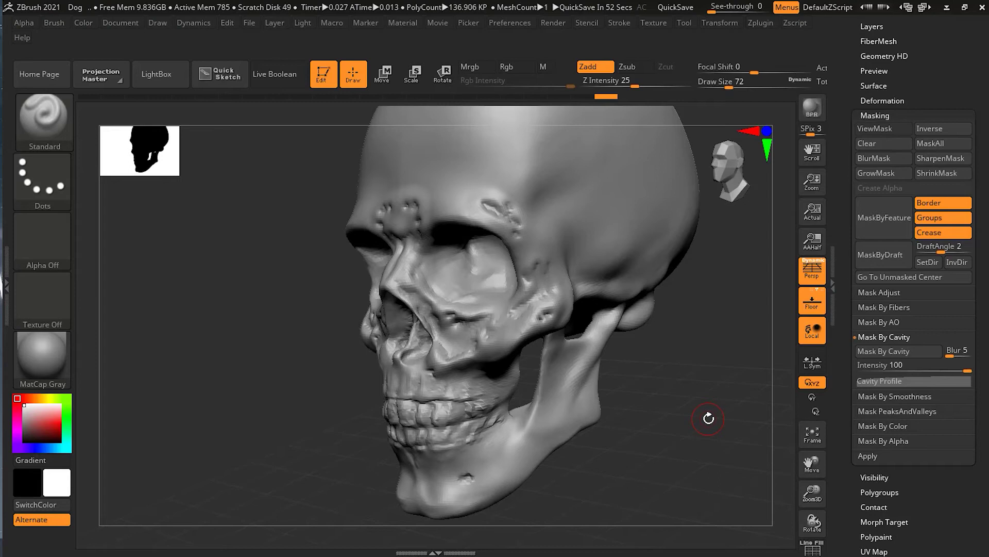
{"action": "left_click_drag", "start_coordinate": [676, 349], "coordinate": [696, 338]}
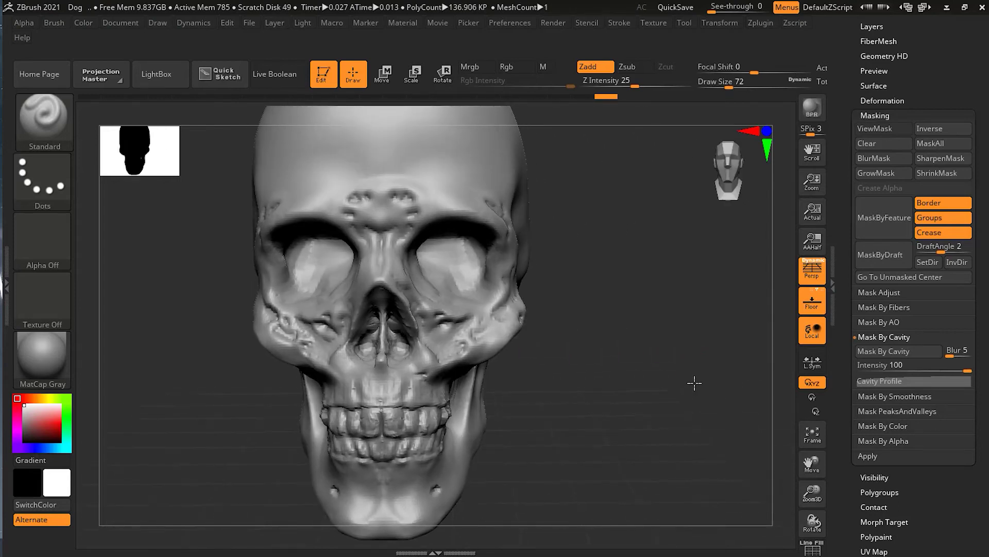
{"action": "left_click_drag", "start_coordinate": [691, 380], "coordinate": [662, 383]}
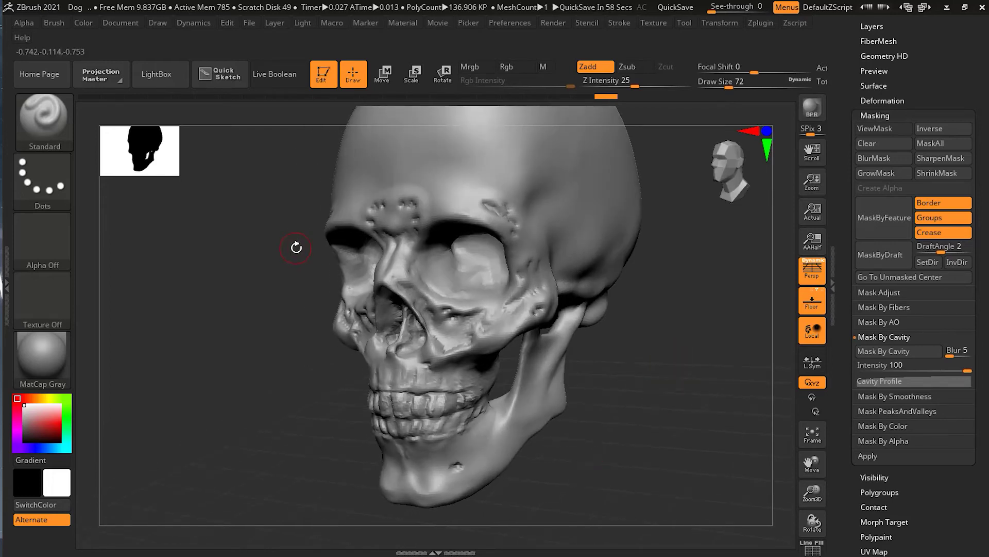
- Roll the undo history back to step 3 of 23, leaving the skull unmasked
{"action": "left_click", "coordinate": [91, 95]}
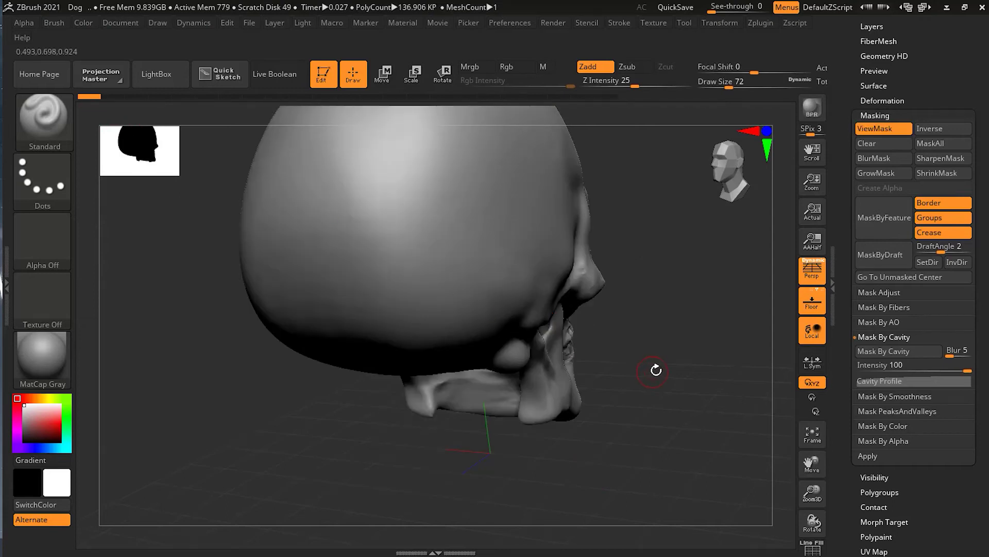
{"action": "left_click", "coordinate": [113, 96]}
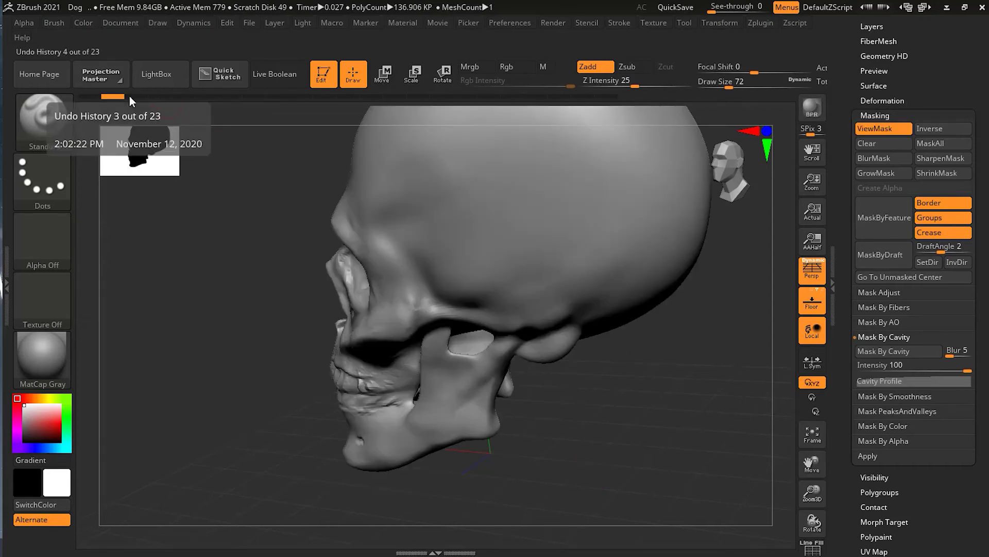
{"action": "left_click_drag", "start_coordinate": [592, 380], "coordinate": [654, 350]}
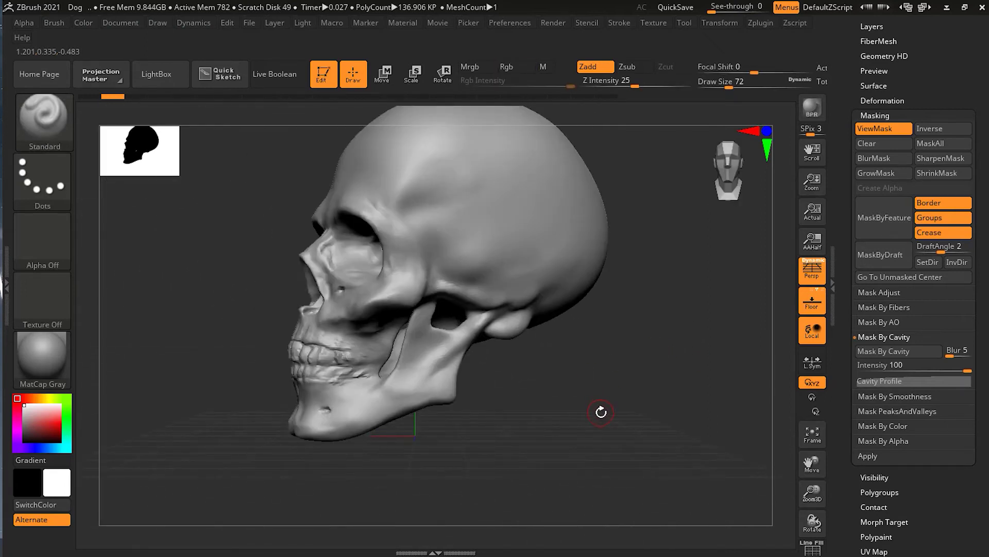
{"action": "left_click_drag", "start_coordinate": [563, 426], "coordinate": [590, 429]}
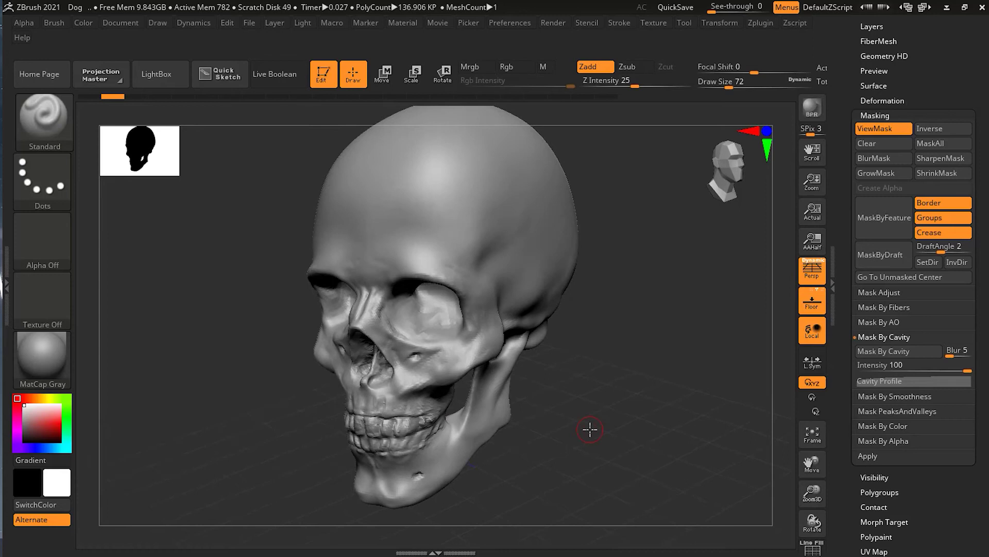
- Open Mask By AO, raise Occlusion Intensity to 10, and generate the ambient occlusion mask
{"action": "left_click", "coordinate": [885, 320]}
{"action": "scroll", "coordinate": [964, 309], "scroll_direction": "down", "scroll_amount": 3}
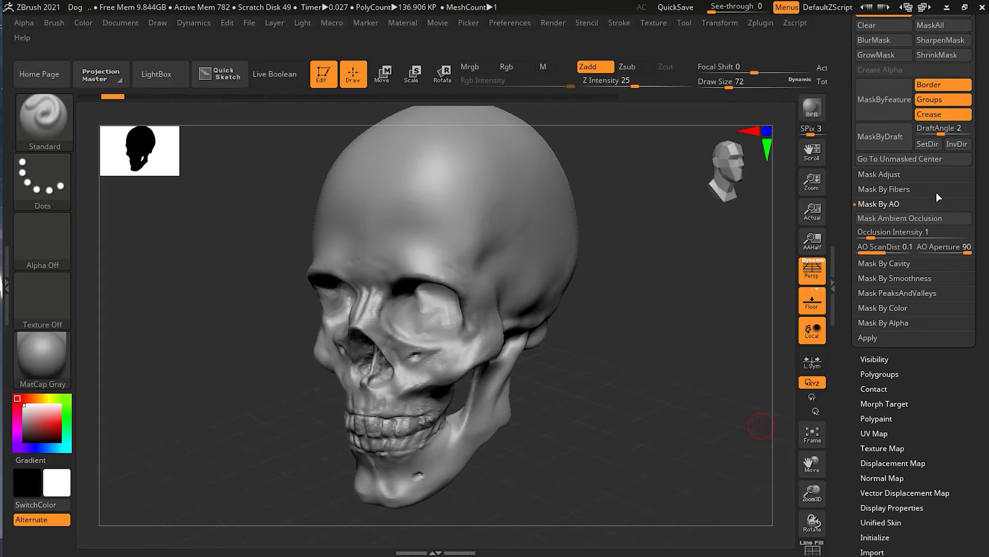
{"action": "scroll", "coordinate": [987, 147], "scroll_direction": "up", "scroll_amount": 2}
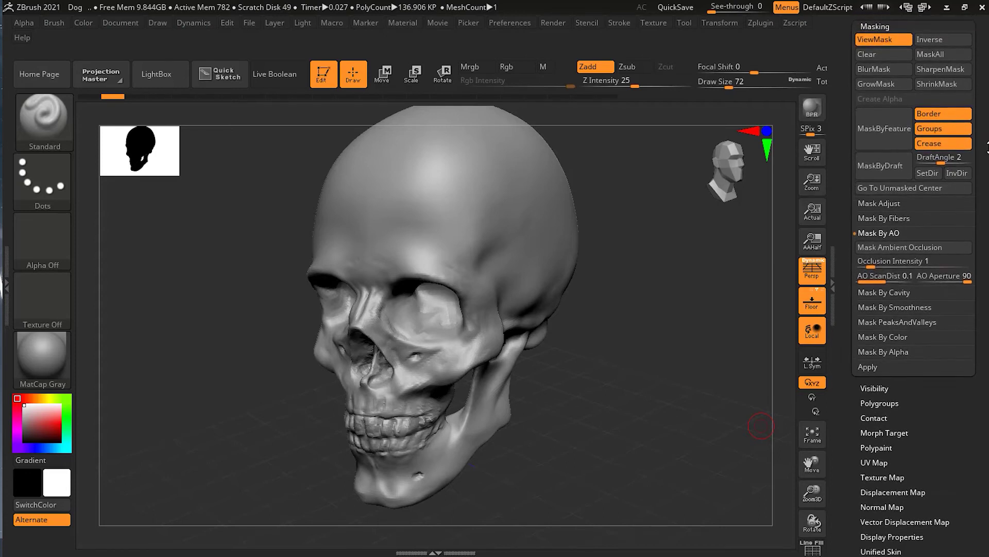
{"action": "scroll", "coordinate": [988, 147], "scroll_direction": "up", "scroll_amount": 2}
{"action": "scroll", "coordinate": [983, 269], "scroll_direction": "down", "scroll_amount": 3}
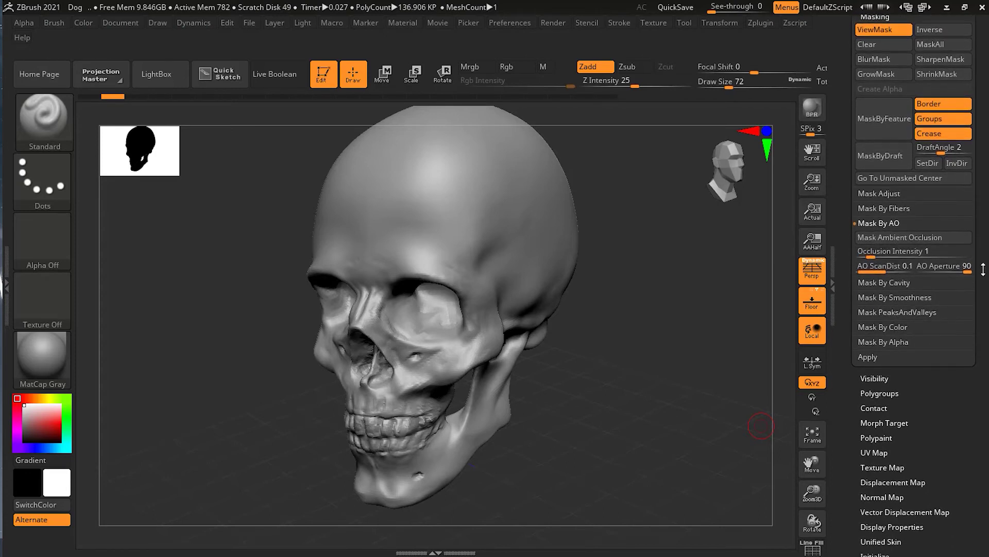
{"action": "scroll", "coordinate": [984, 269], "scroll_direction": "down", "scroll_amount": 4}
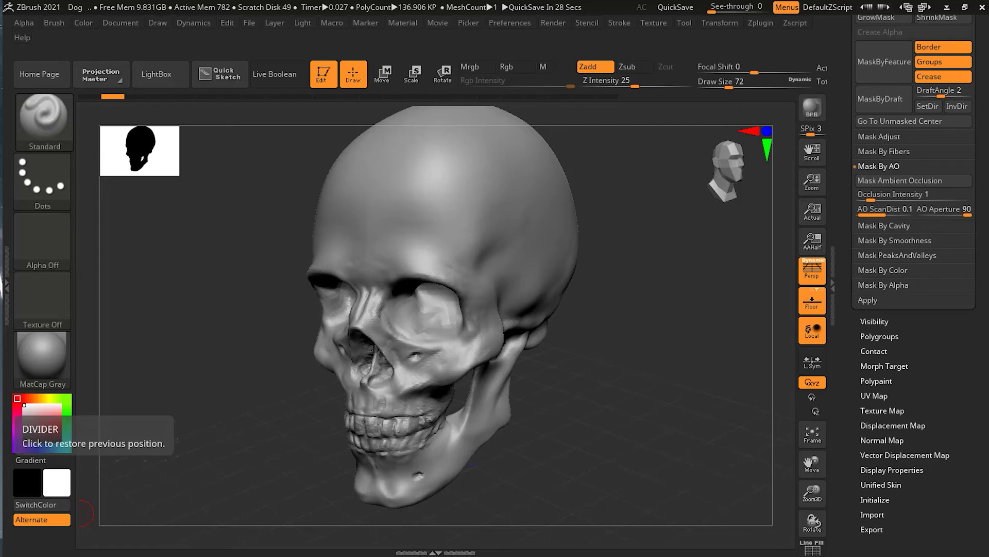
{"action": "left_click_drag", "start_coordinate": [876, 206], "coordinate": [980, 255]}
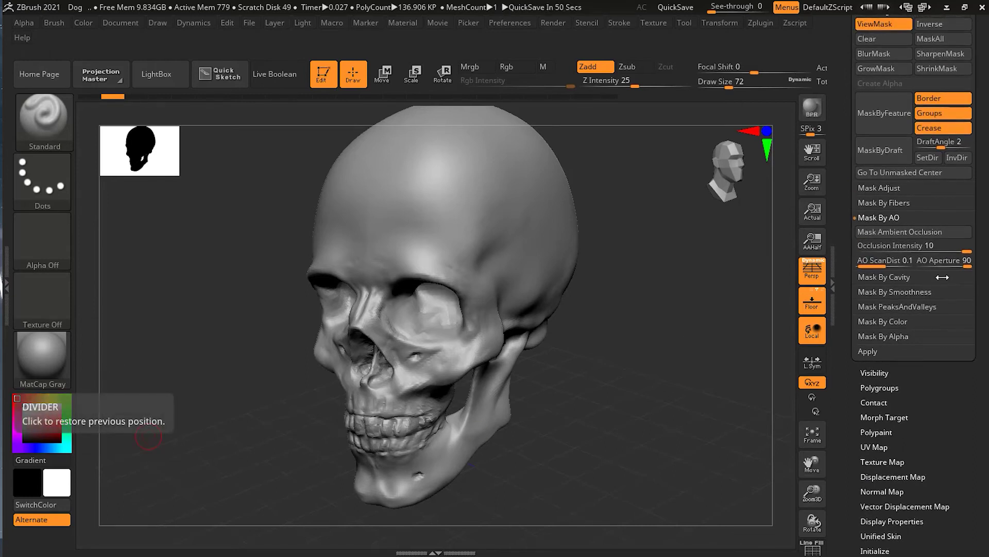
{"action": "left_click", "coordinate": [903, 233]}
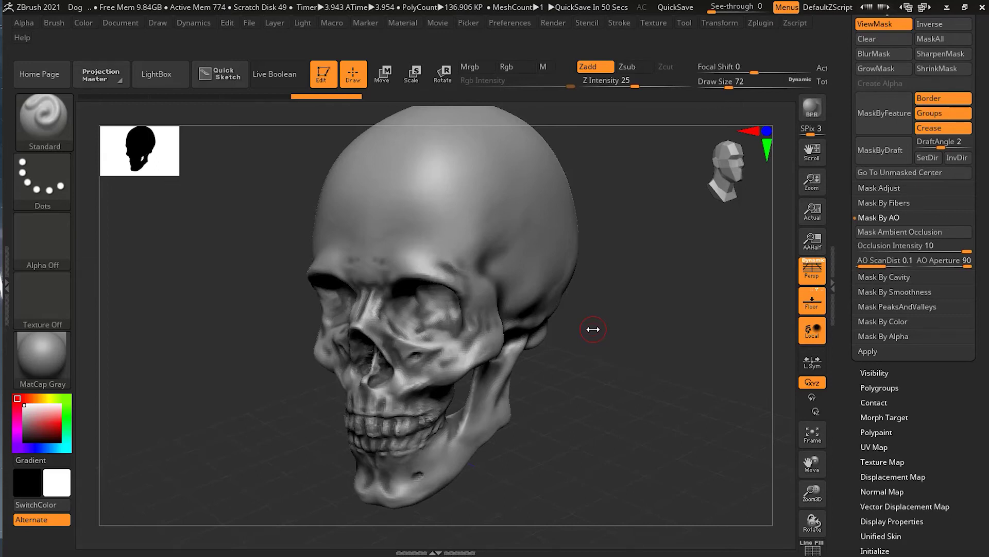
- Sculpt raised Standard-brush strokes over the upper teeth, gums and jaw from several angles
{"action": "left_click_drag", "start_coordinate": [610, 353], "coordinate": [623, 369]}
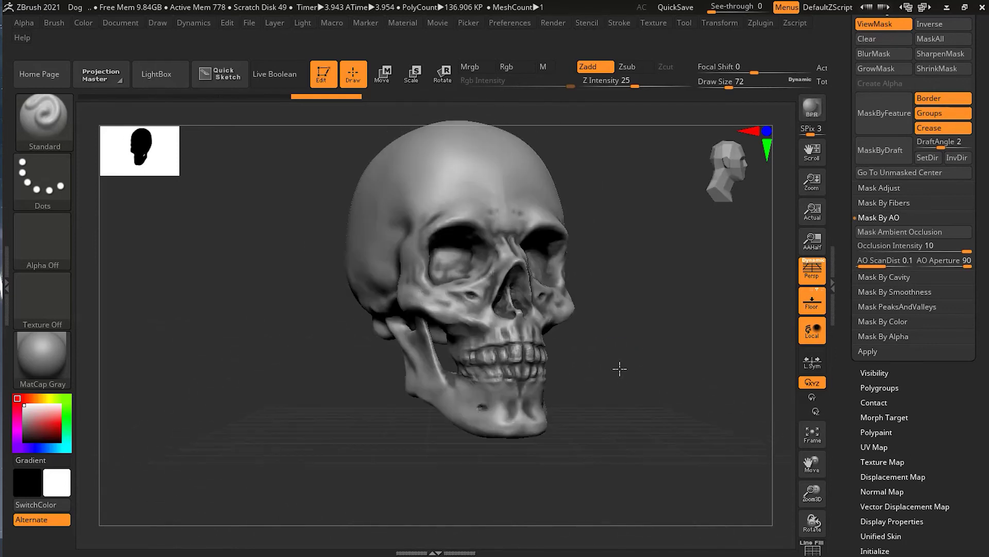
{"action": "left_click_drag", "start_coordinate": [647, 299], "coordinate": [616, 313]}
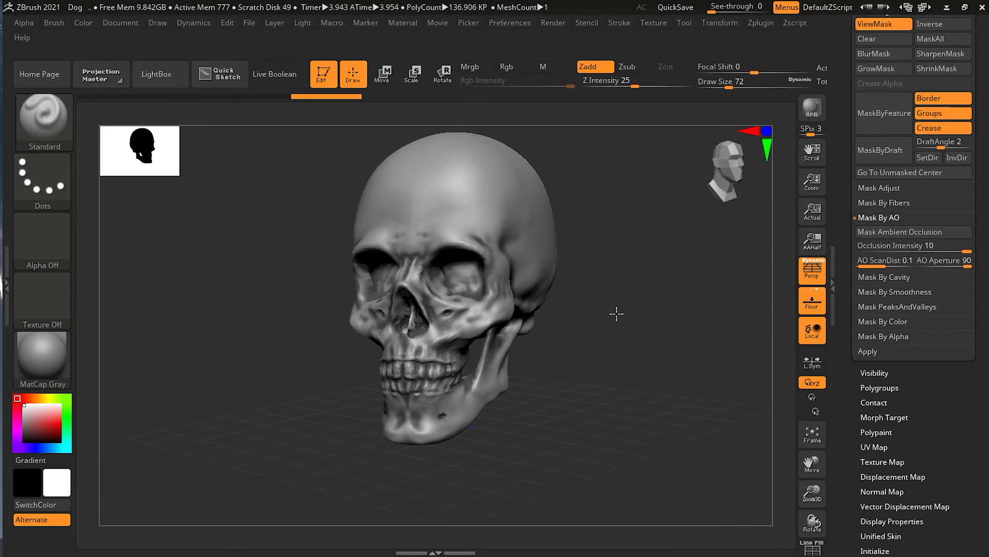
{"action": "left_click_drag", "start_coordinate": [617, 313], "coordinate": [665, 360]}
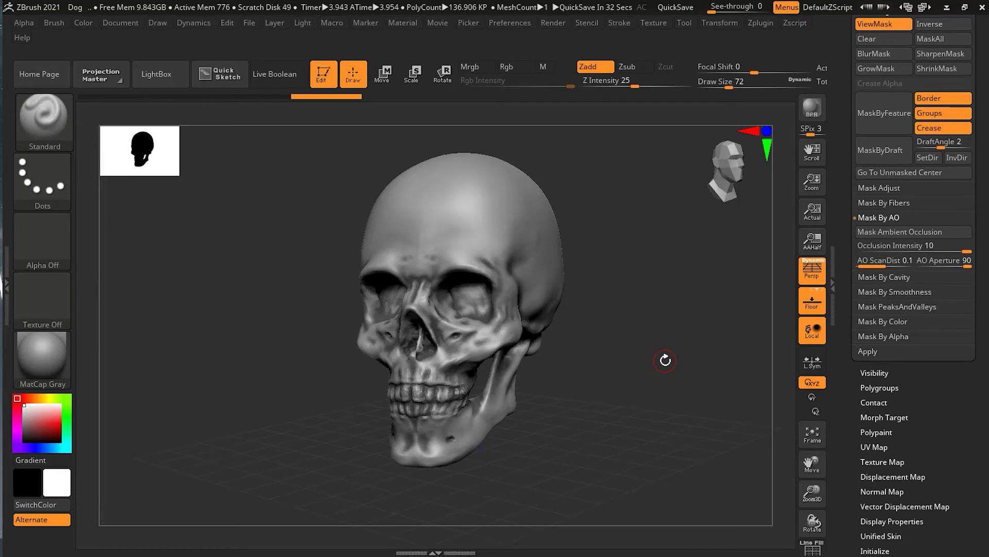
{"action": "left_click_drag", "start_coordinate": [618, 349], "coordinate": [662, 334]}
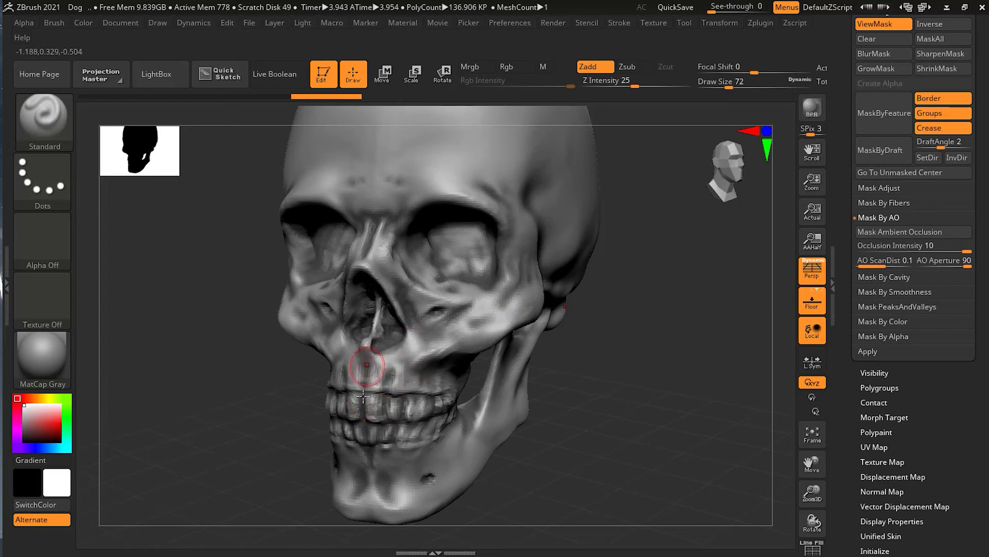
{"action": "mouse_move", "coordinate": [356, 363]}
{"action": "left_mouse_down"}
{"action": "mouse_move", "coordinate": [367, 430]}
{"action": "mouse_move", "coordinate": [387, 365]}
{"action": "mouse_move", "coordinate": [398, 442]}
{"action": "mouse_move", "coordinate": [378, 443]}
{"action": "mouse_move", "coordinate": [359, 474]}
{"action": "mouse_move", "coordinate": [437, 454]}
{"action": "mouse_move", "coordinate": [455, 385]}
{"action": "left_mouse_up"}
{"action": "left_click_drag", "start_coordinate": [608, 448], "coordinate": [732, 456]}
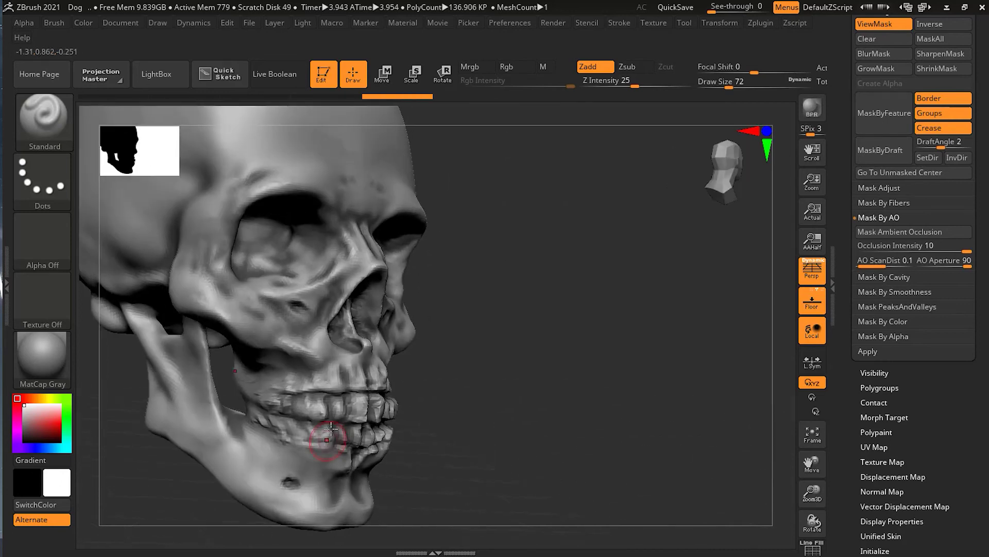
{"action": "mouse_move", "coordinate": [284, 443]}
{"action": "left_mouse_down"}
{"action": "mouse_move", "coordinate": [250, 402]}
{"action": "mouse_move", "coordinate": [280, 460]}
{"action": "mouse_move", "coordinate": [344, 480]}
{"action": "mouse_move", "coordinate": [487, 468]}
{"action": "left_mouse_up"}
{"action": "left_click_drag", "start_coordinate": [315, 373], "coordinate": [494, 398]}
{"action": "mouse_move", "coordinate": [508, 405]}
{"action": "left_mouse_down"}
{"action": "mouse_move", "coordinate": [564, 415]}
{"action": "mouse_move", "coordinate": [419, 355]}
{"action": "left_mouse_up"}
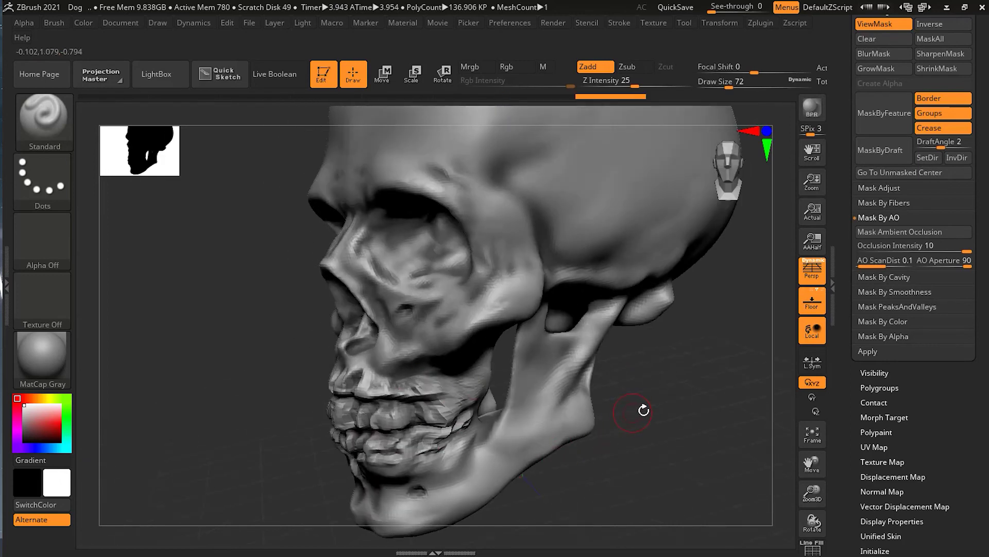
{"action": "mouse_move", "coordinate": [643, 411]}
{"action": "left_mouse_down"}
{"action": "mouse_move", "coordinate": [667, 407]}
{"action": "mouse_move", "coordinate": [632, 422]}
{"action": "mouse_move", "coordinate": [593, 417]}
{"action": "left_mouse_up"}
- Smooth the new strokes on the teeth and jaw with Shift held
{"action": "key", "text": "shift"}
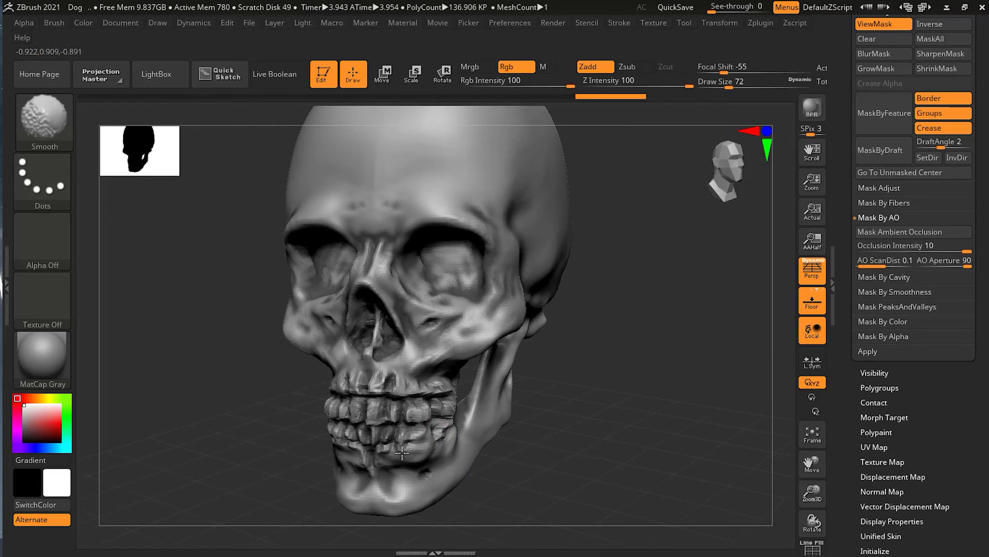
{"action": "mouse_move", "coordinate": [425, 405]}
{"action": "left_mouse_down", "text": "shift"}
{"action": "mouse_move", "coordinate": [371, 428]}
{"action": "mouse_move", "coordinate": [397, 384]}
{"action": "mouse_move", "coordinate": [438, 407]}
{"action": "mouse_move", "coordinate": [453, 448]}
{"action": "left_mouse_up", "text": "shift"}
{"action": "mouse_move", "coordinate": [540, 447]}
{"action": "left_mouse_down"}
{"action": "mouse_move", "coordinate": [579, 442]}
{"action": "mouse_move", "coordinate": [580, 474]}
{"action": "mouse_move", "coordinate": [612, 459]}
{"action": "mouse_move", "coordinate": [564, 468]}
{"action": "mouse_move", "coordinate": [559, 480]}
{"action": "mouse_move", "coordinate": [595, 409]}
{"action": "left_mouse_up"}
{"action": "left_click_drag", "start_coordinate": [572, 362], "coordinate": [716, 463]}
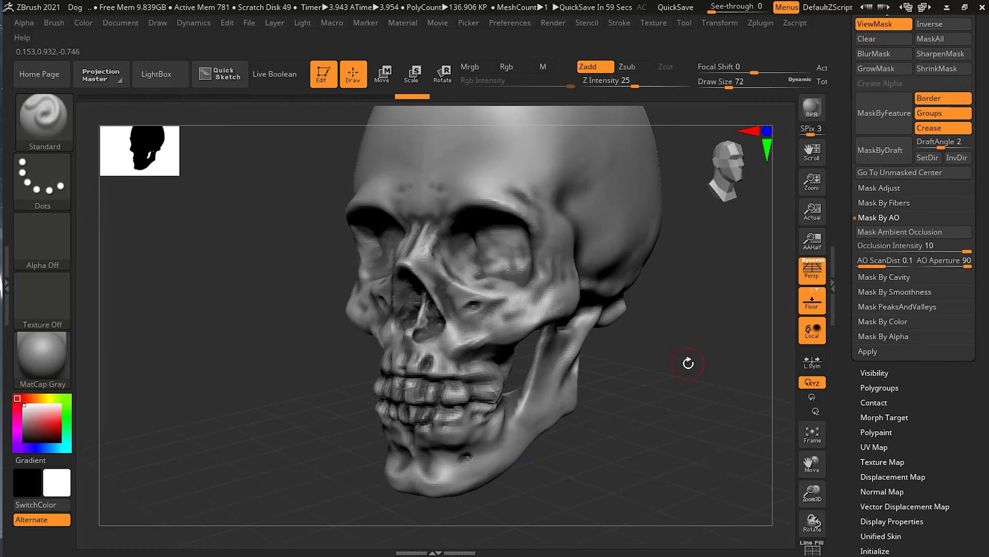
{"action": "left_click_drag", "start_coordinate": [687, 360], "coordinate": [553, 334]}
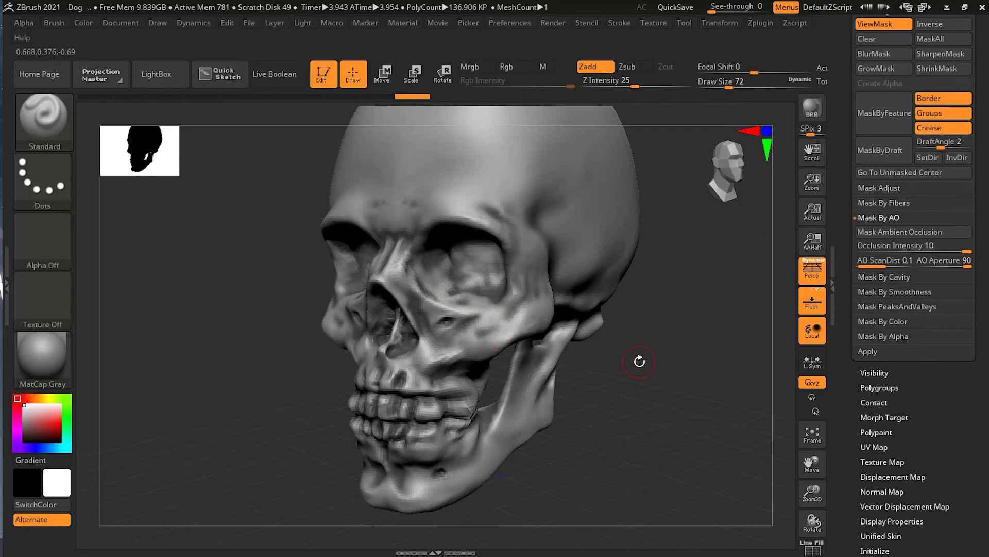
- Show the AO mask on the skull again with Ctrl+H
{"action": "key", "text": "shift"}
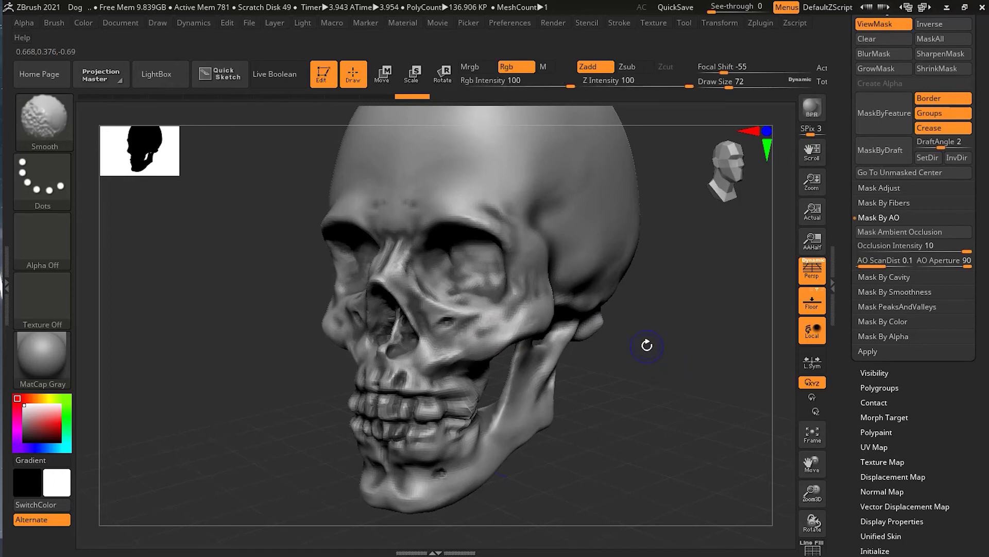
{"action": "key", "text": "ctrl"}
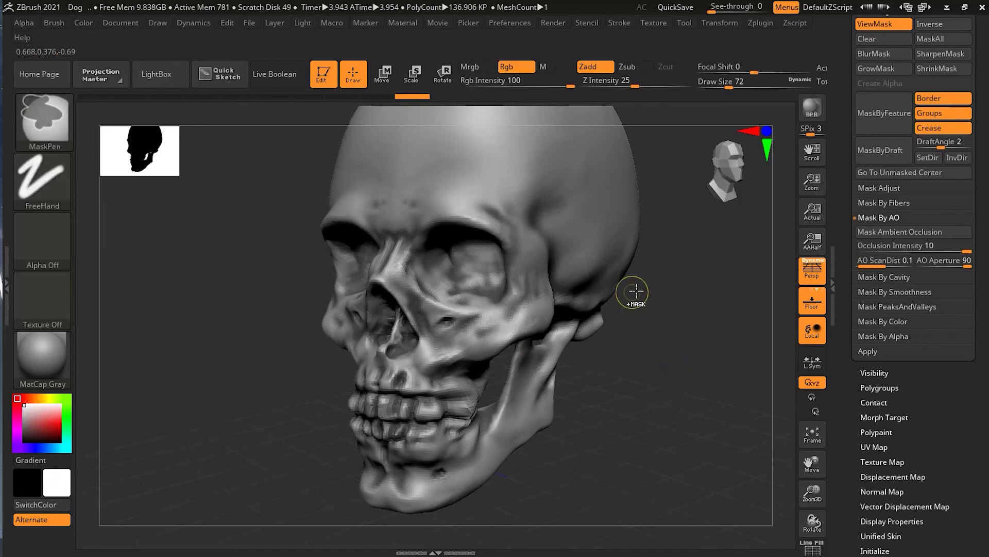
{"action": "left_click_drag", "start_coordinate": [636, 291], "coordinate": [704, 353], "text": "ctrl"}
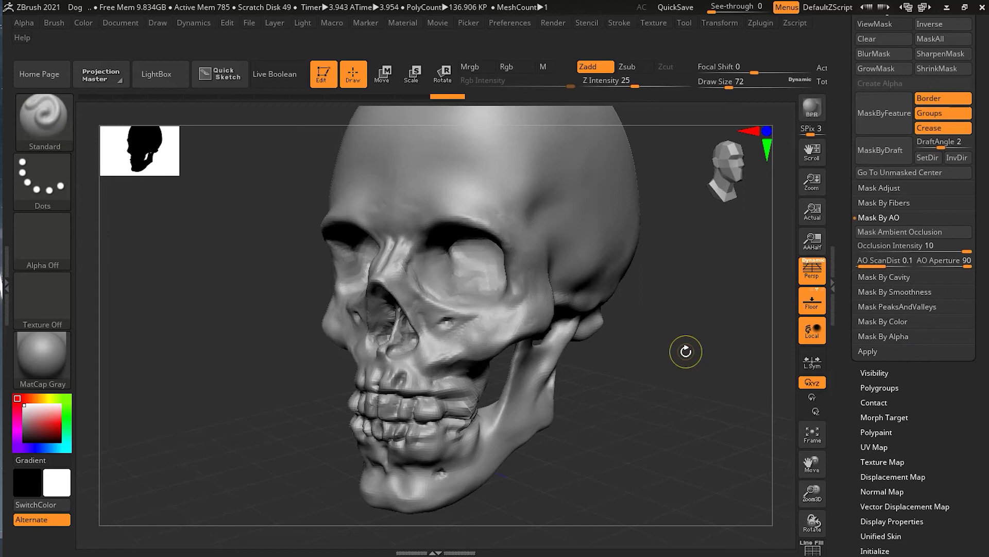
{"action": "key", "text": "ctrl+h"}
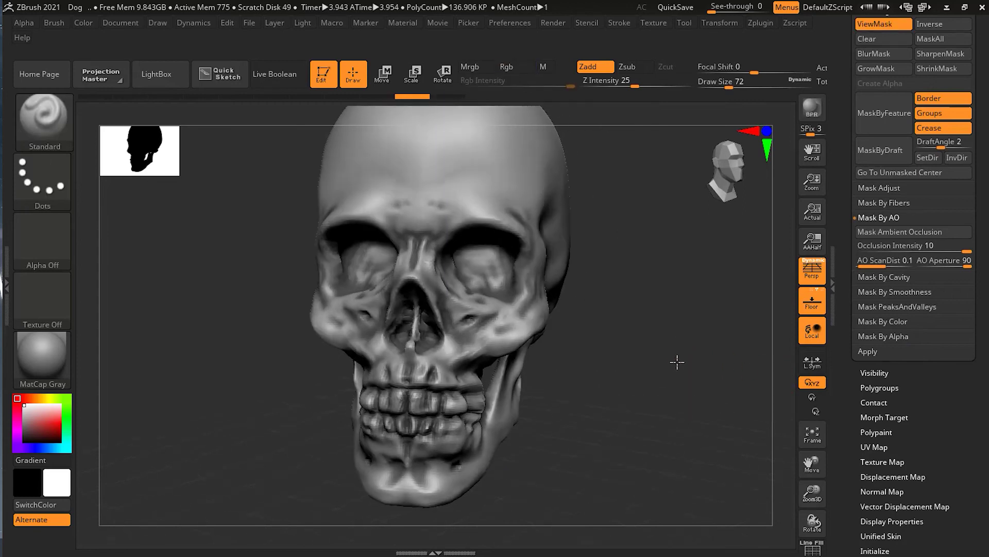
{"action": "left_click_drag", "start_coordinate": [677, 361], "coordinate": [663, 364]}
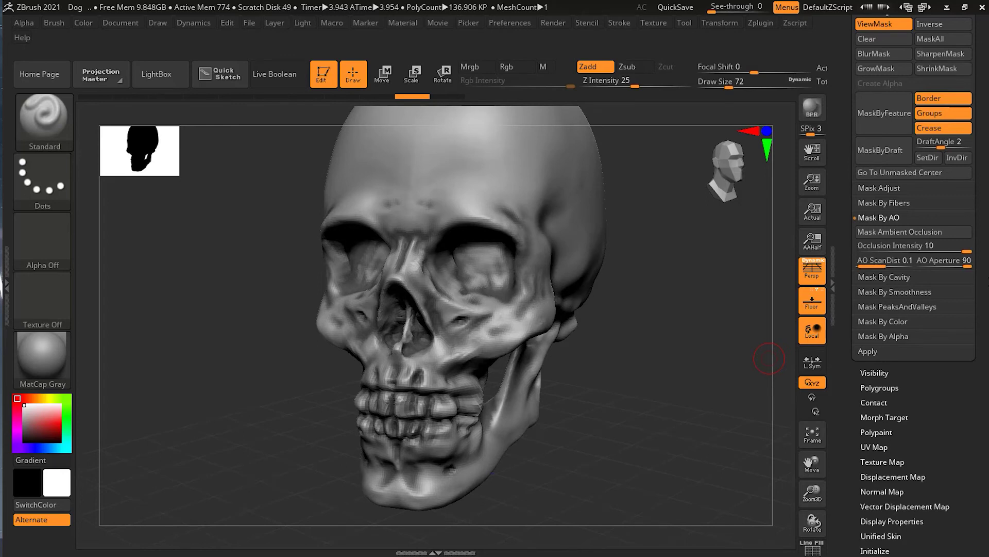
- Collapse the Mask By AO options and expand Mask Adjust, with Blur at 2
{"action": "scroll", "coordinate": [914, 284], "scroll_direction": "up", "scroll_amount": 2}
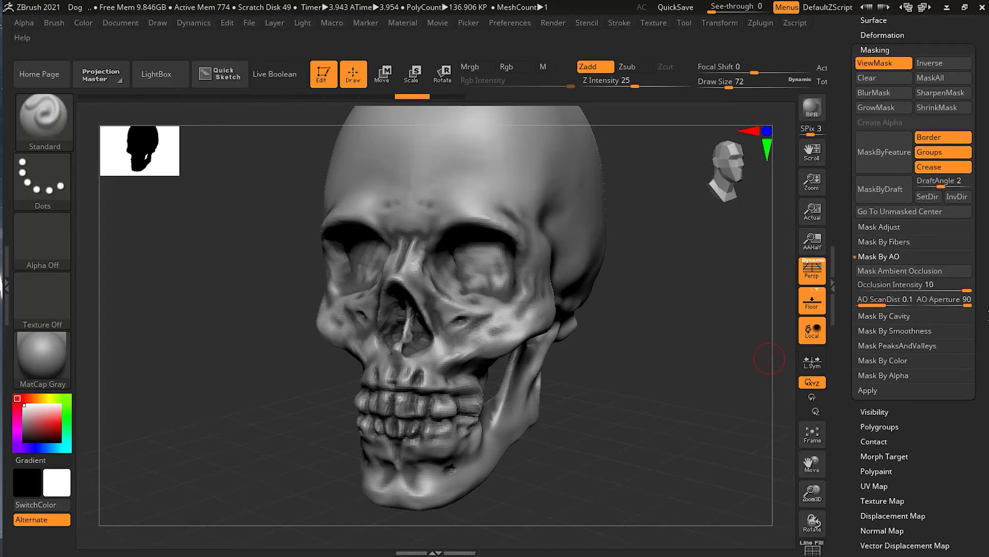
{"action": "left_click", "coordinate": [878, 254]}
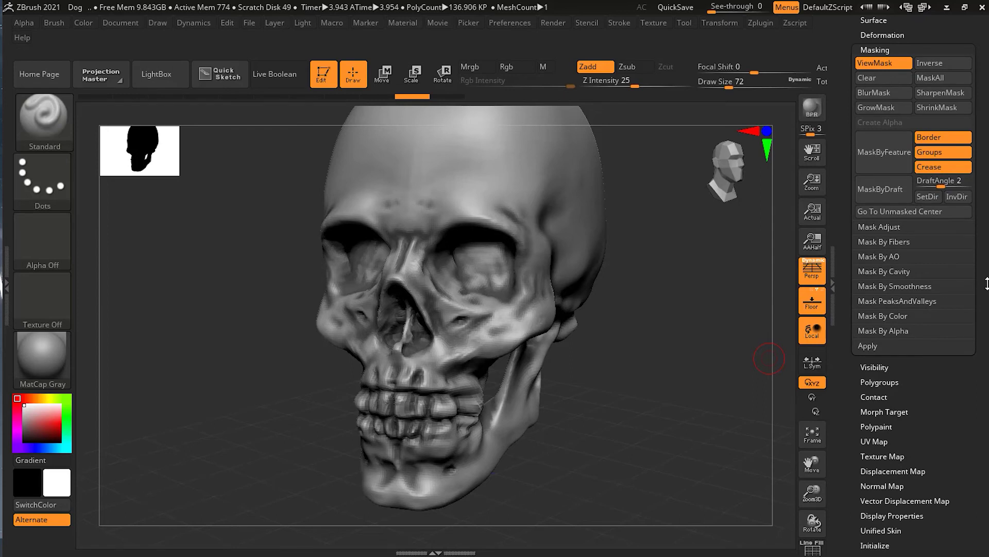
{"action": "scroll", "coordinate": [986, 283], "scroll_direction": "up", "scroll_amount": 2}
{"action": "left_click", "coordinate": [893, 271]}
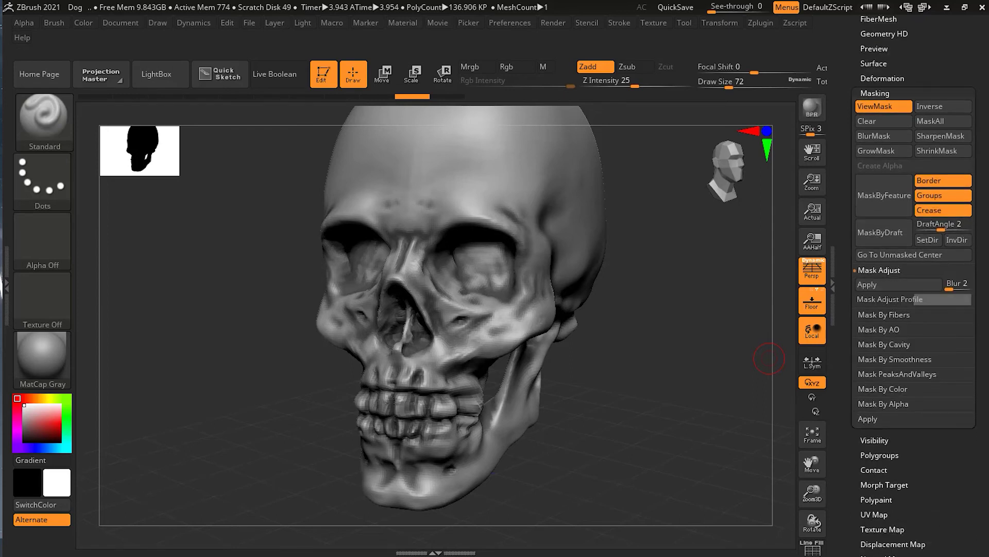
- Show the Mask Adjust Profile curve and apply it, sharpening the mask into blotchy patches
{"action": "left_click", "coordinate": [899, 300]}
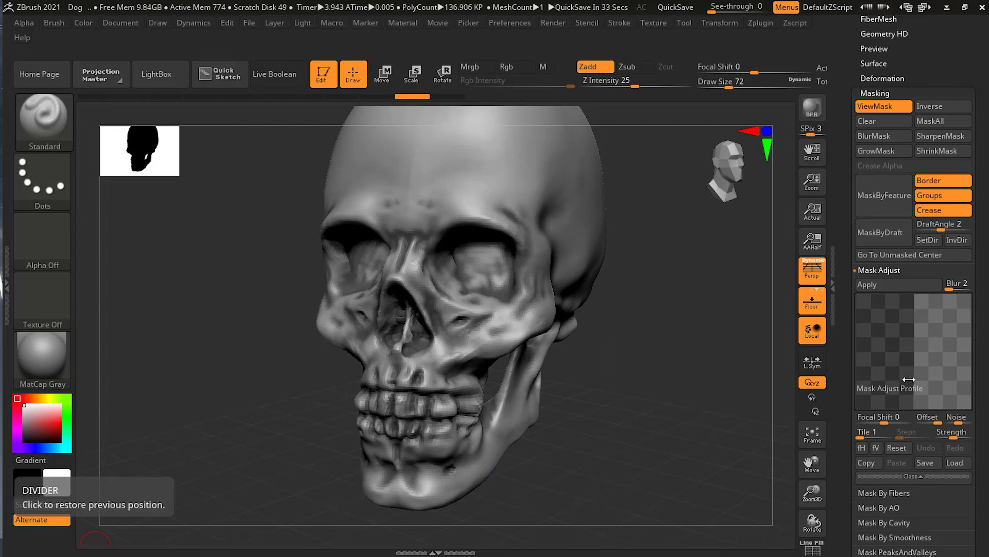
{"action": "left_click", "coordinate": [894, 285]}
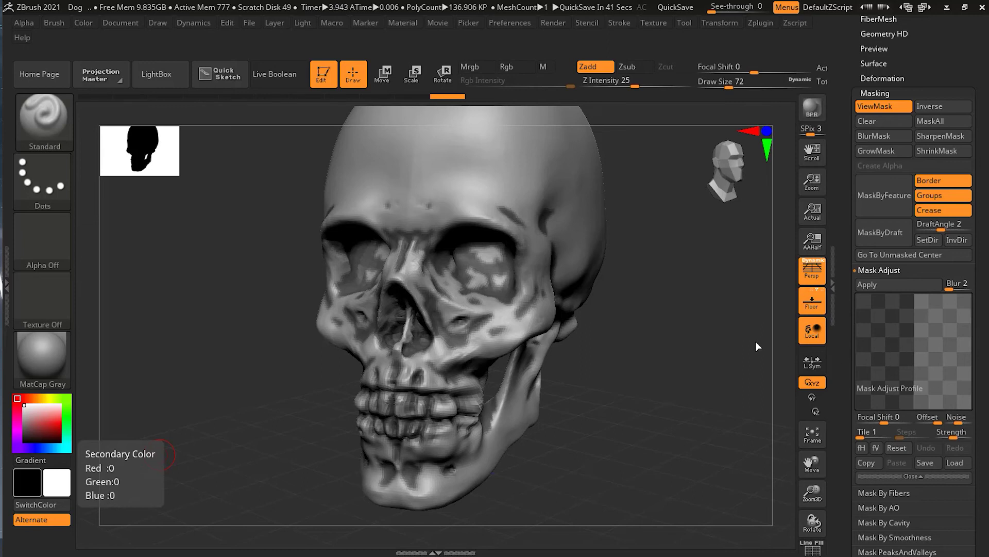
- Blur the mask, apply a dipped profile curve, then redraw it as a smooth upward arc
{"action": "key", "text": "ctrl"}
{"action": "left_click", "coordinate": [737, 341], "text": "ctrl"}
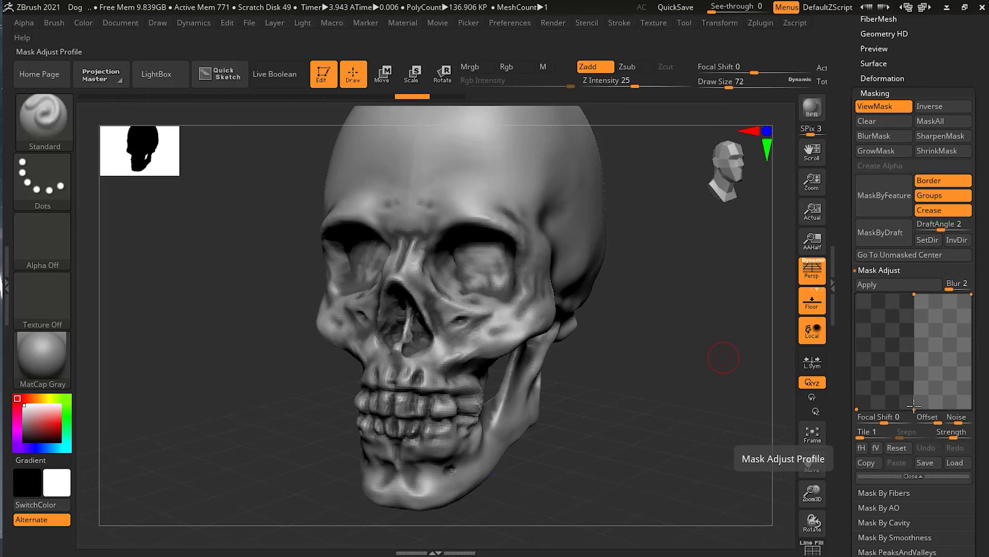
{"action": "mouse_move", "coordinate": [879, 346]}
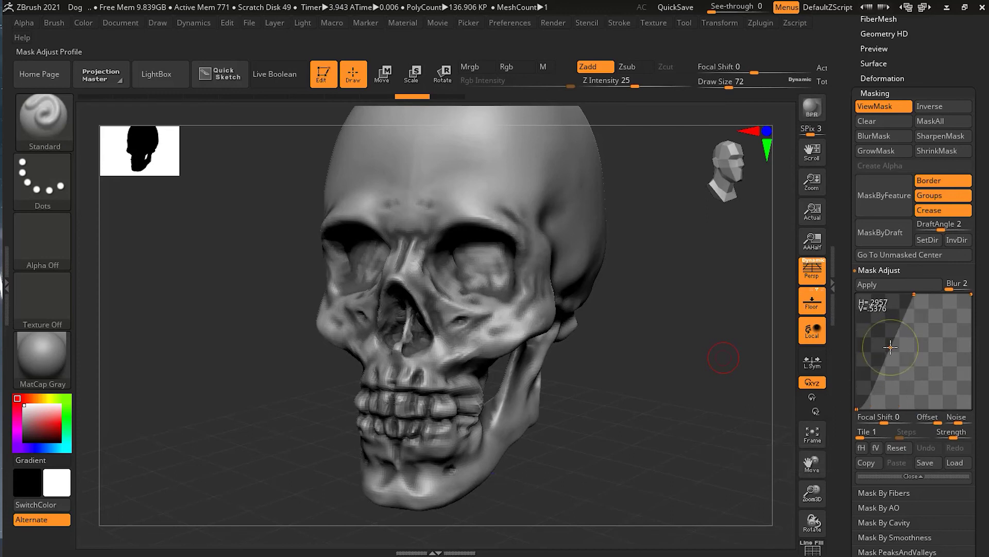
{"action": "left_click_drag", "start_coordinate": [915, 297], "coordinate": [926, 361]}
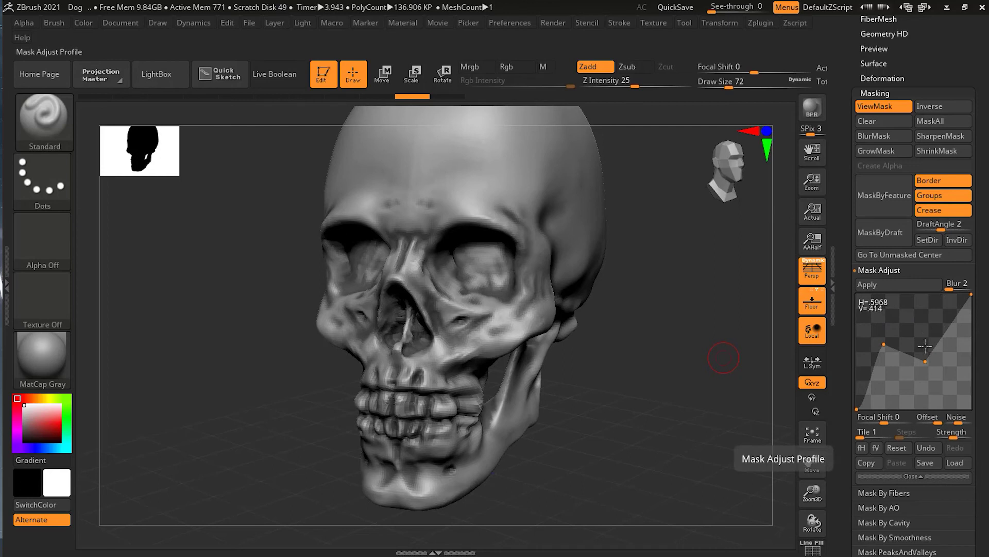
{"action": "left_click", "coordinate": [899, 282]}
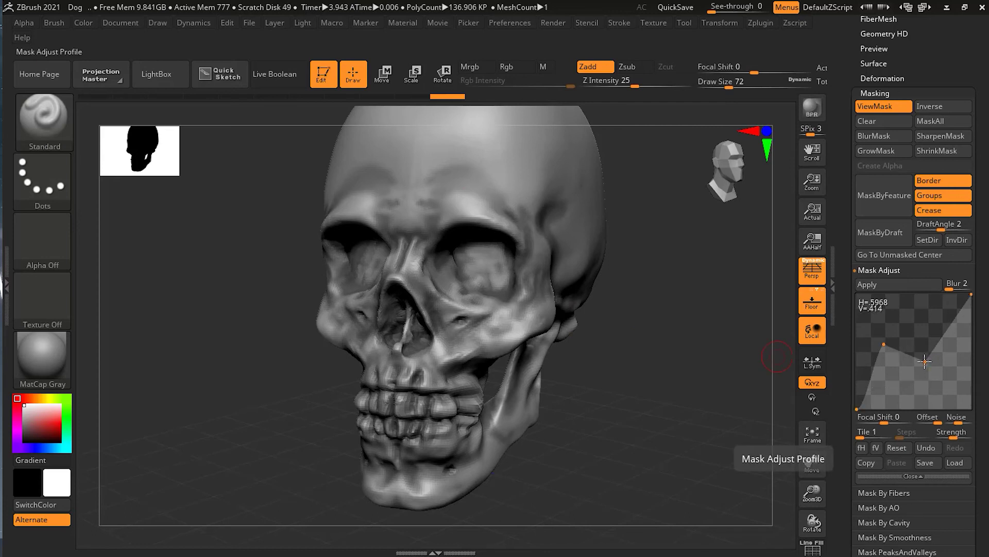
{"action": "left_click_drag", "start_coordinate": [925, 361], "coordinate": [695, 243]}
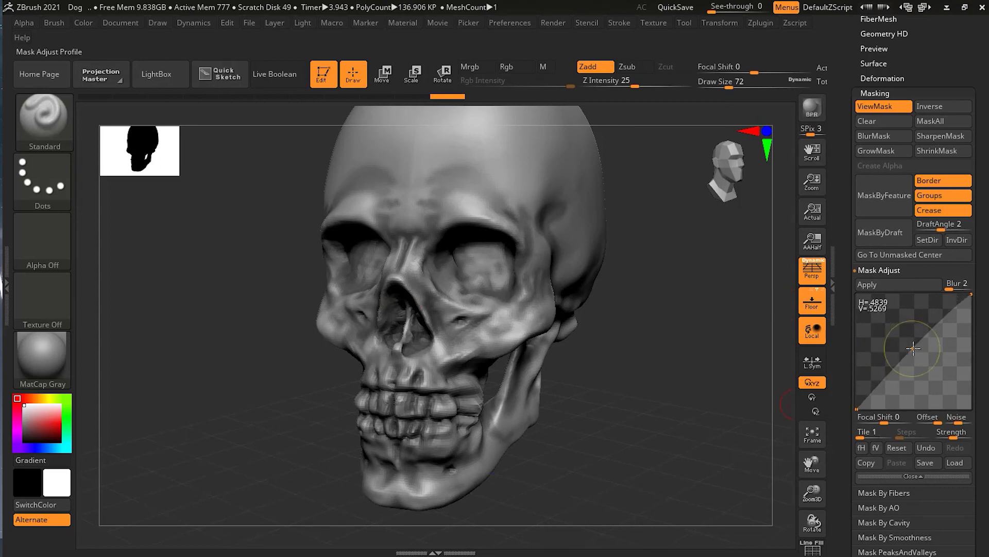
{"action": "left_click", "coordinate": [887, 355]}
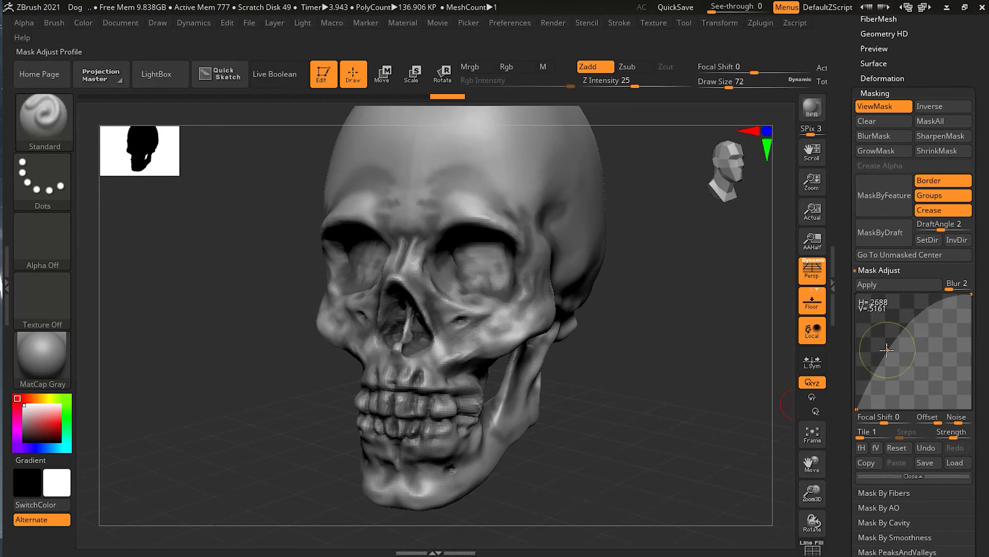
- Apply the arched Mask Adjust curve, leaving the skull evenly gray
{"action": "left_click", "coordinate": [884, 286]}
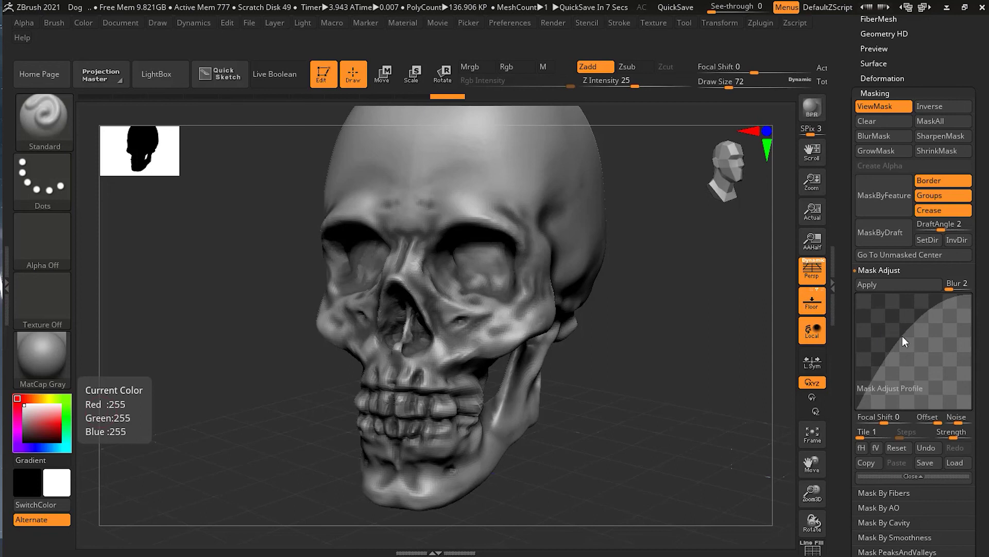
{"action": "left_click_drag", "start_coordinate": [662, 369], "coordinate": [634, 385]}
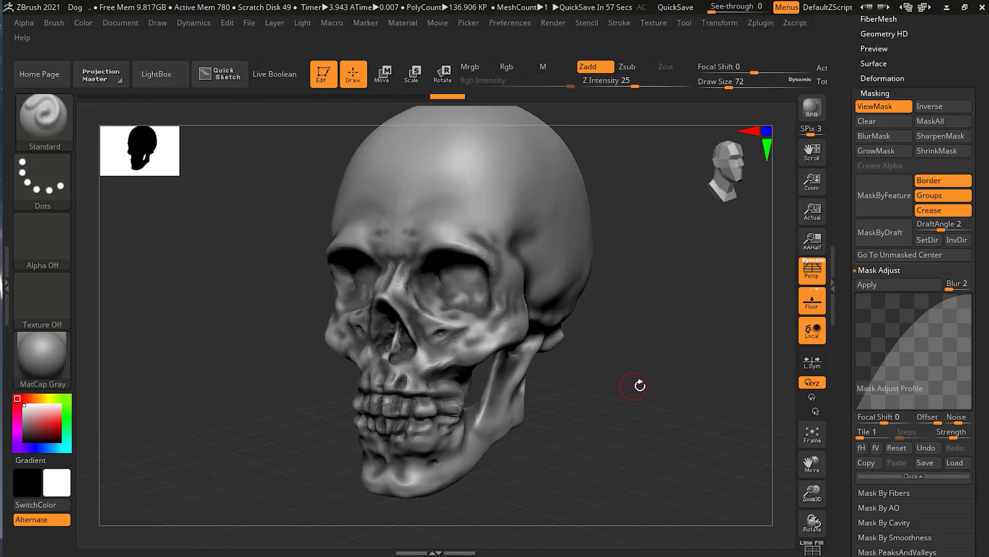
- Fold away the Mask Adjust options so only the masking methods list shows
{"action": "left_click", "coordinate": [881, 269]}
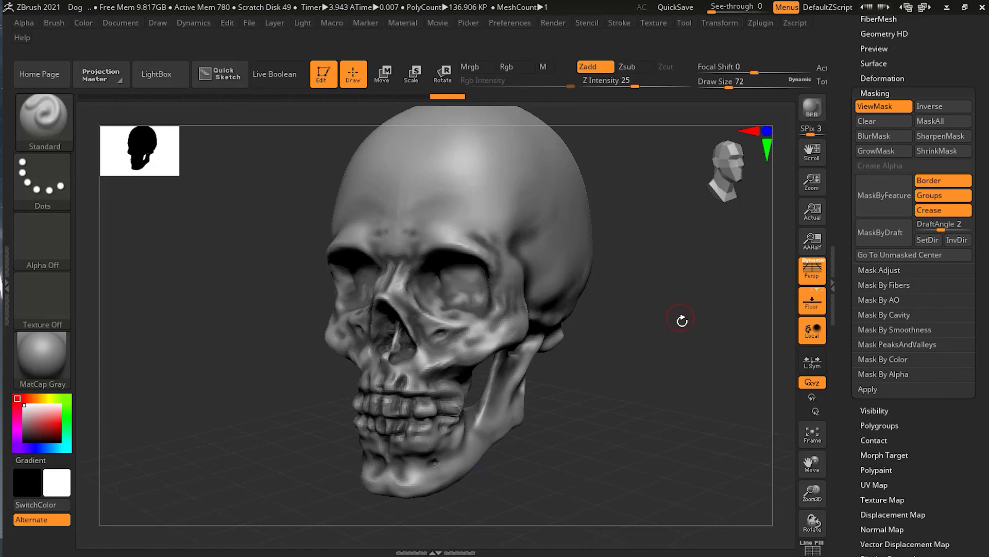
{"action": "left_click_drag", "start_coordinate": [679, 341], "coordinate": [675, 376]}
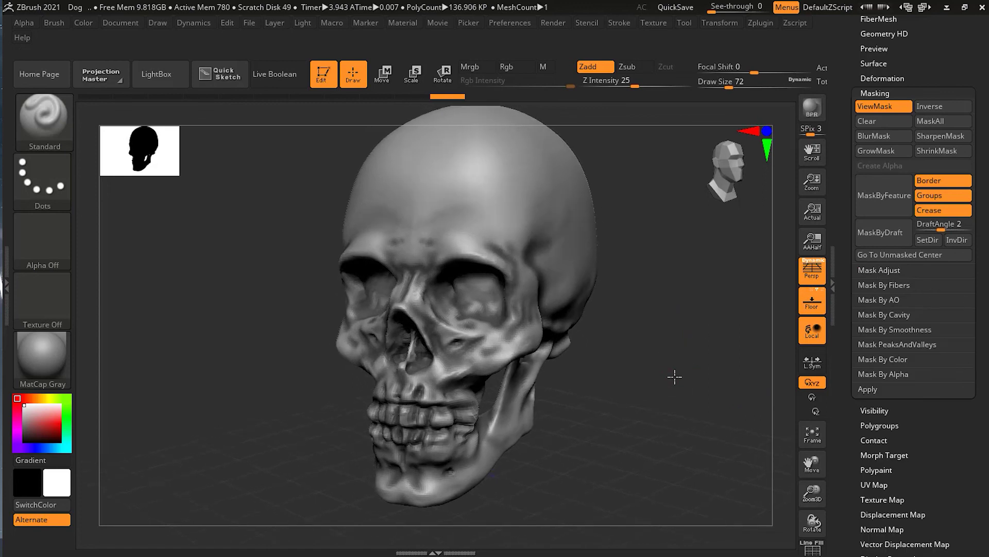